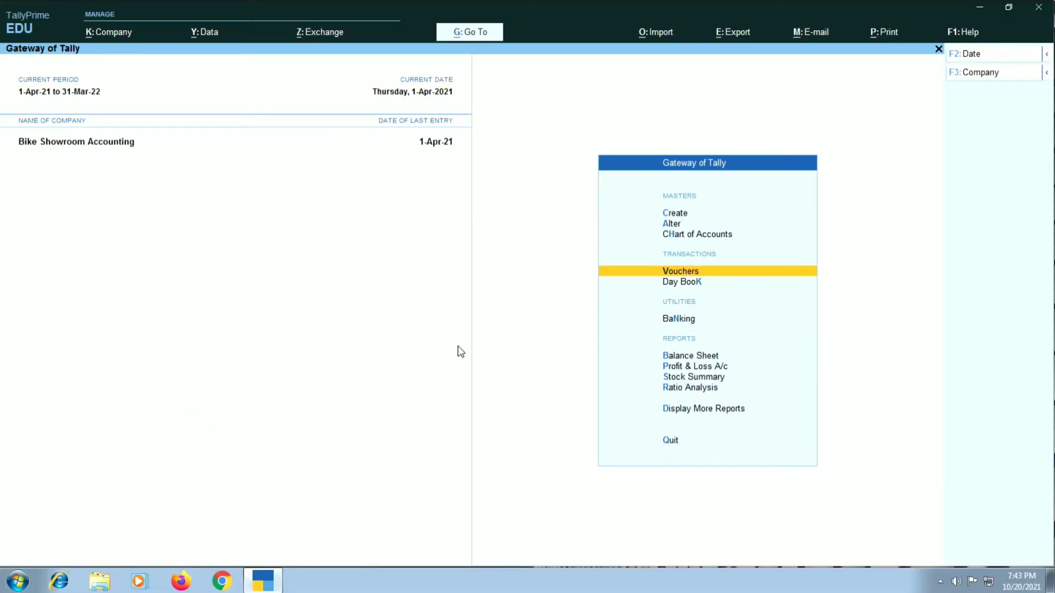
Step: Open a new Contra voucher and start a ledger named State Bank of India under the Bank Accounts group
key("Return")
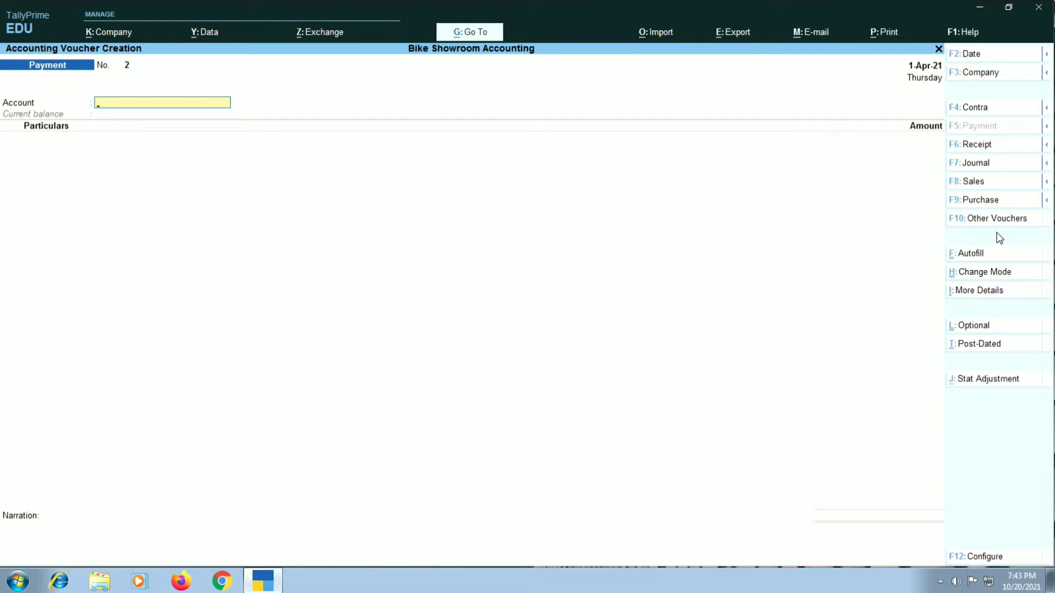
key("F4")
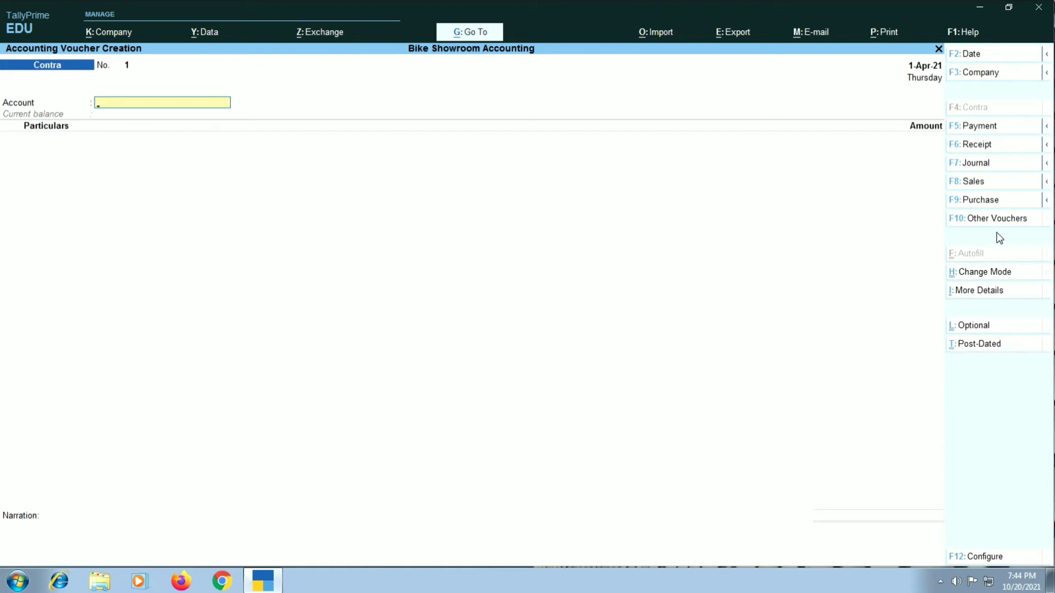
key("alt+c")
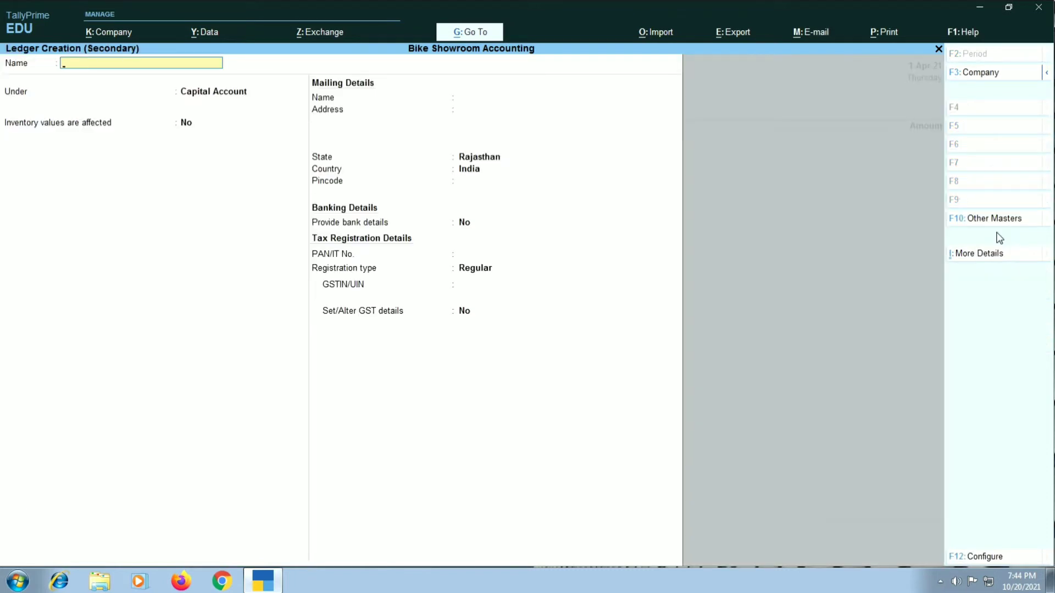
type("State Bank of India")
key("Return")
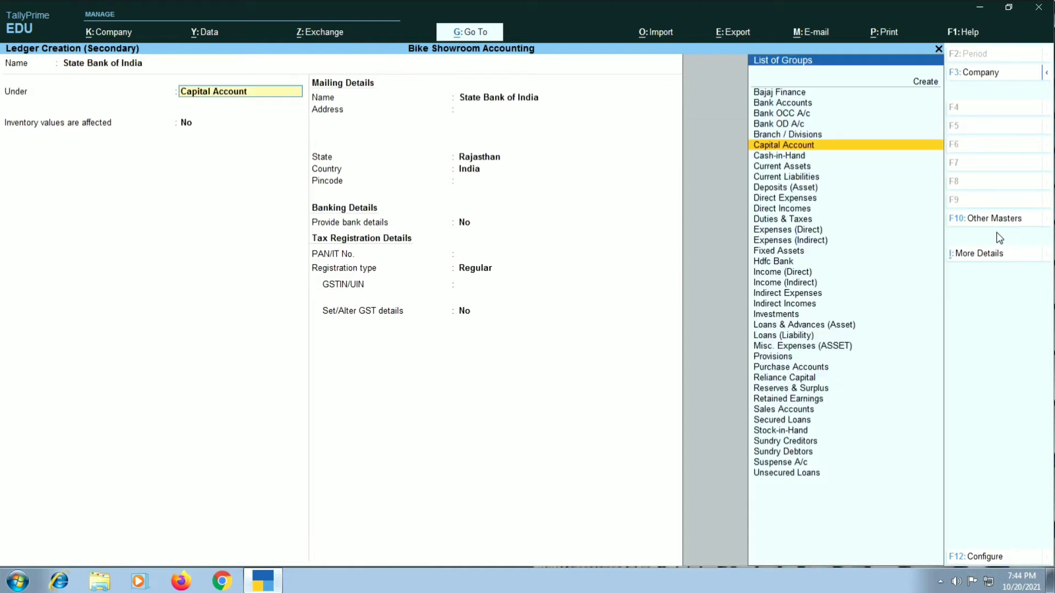
type("Bank")
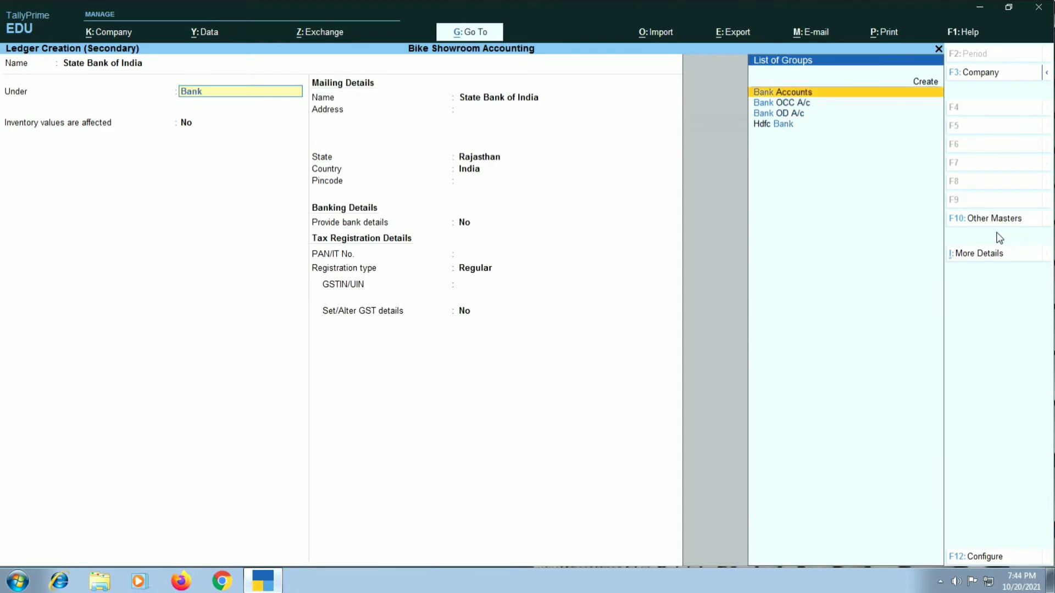
key("Return")
key("Return")
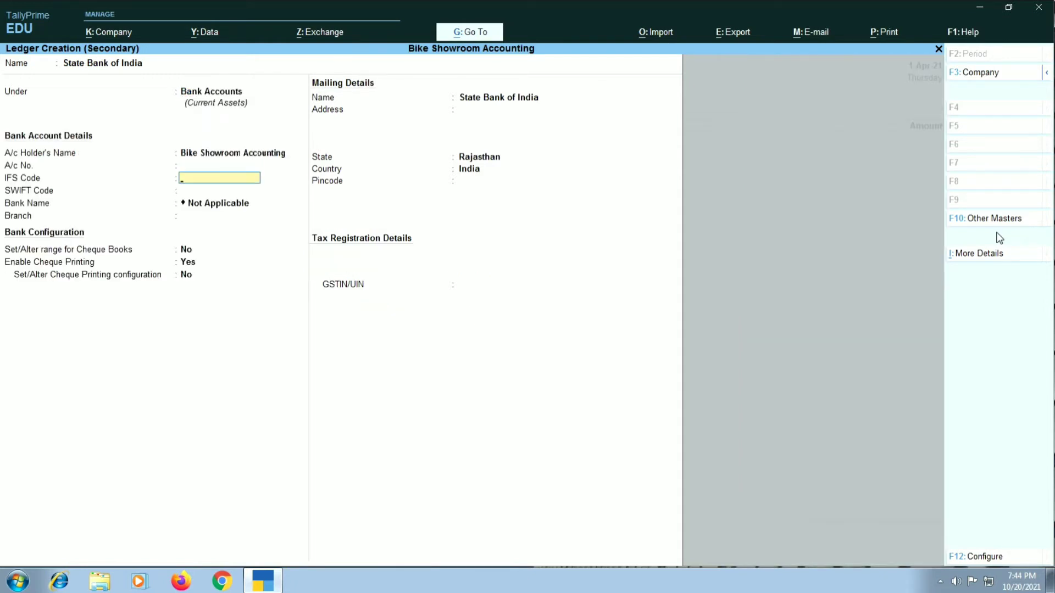
Step: Enter the account holder's name in the State Bank of India ledger's bank account details
key("Return")
key("Return")
key("shift+Tab")
key("shift+Tab")
key("shift+Tab")
key("shift+Tab")
key("shift+Tab")
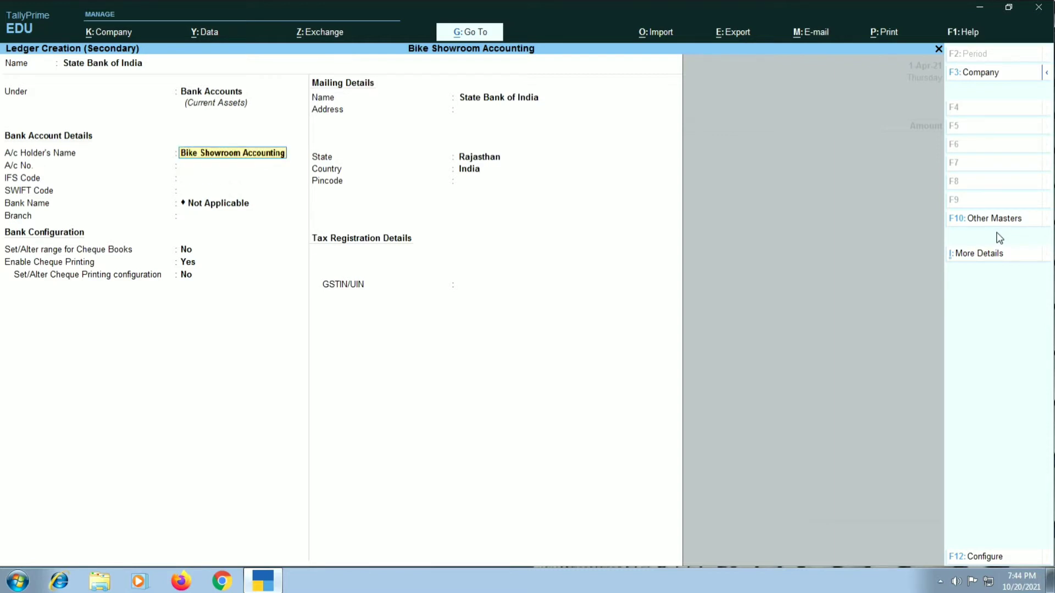
type("Samadhaan")
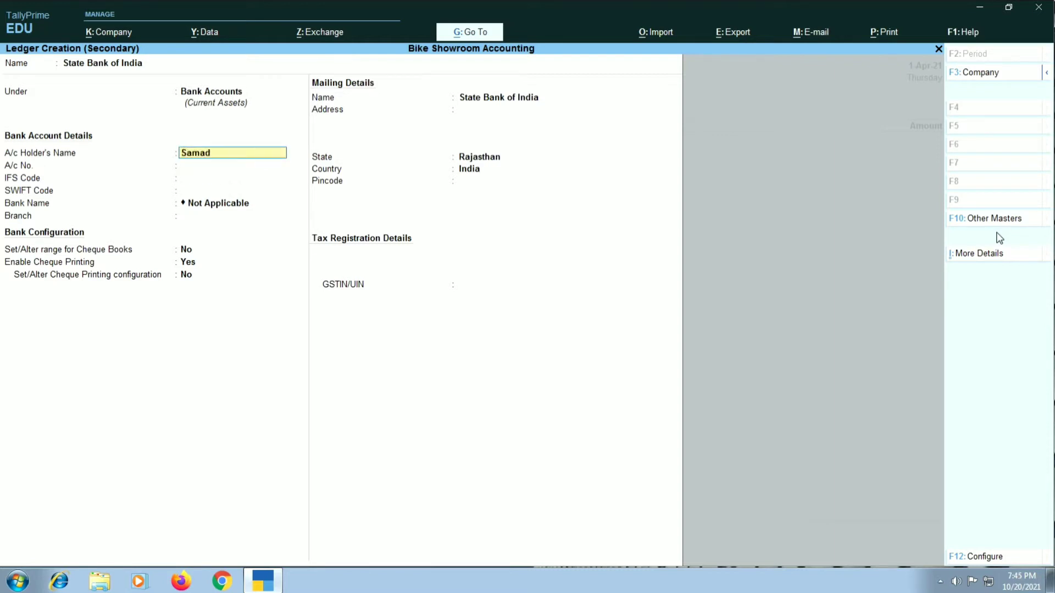
key("Return")
Step: Set Enable Cheque Printing to No for State Bank of India, leaving the remaining bank details at their defaults
key("Return")
key("Return")
key("Return")
key("Return")
key("Return")
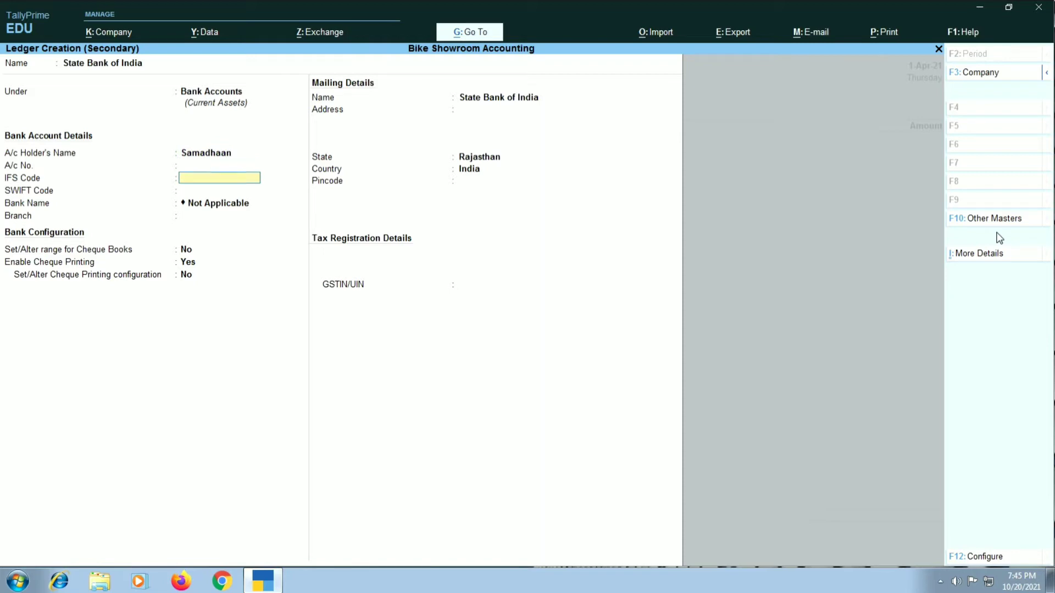
key("Return")
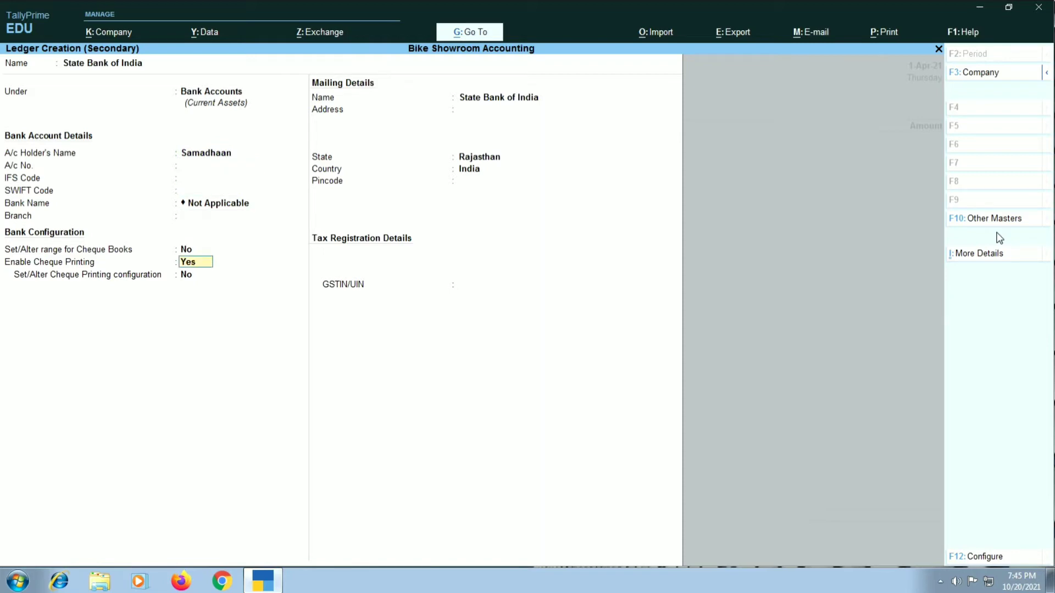
type("n")
key("Return")
Step: Accept the default mailing and tax details, with Rajasthan as the state, and save the State Bank of India ledger
key("Return")
key("Return")
key("Return")
key("Return")
key("Return")
key("Return")
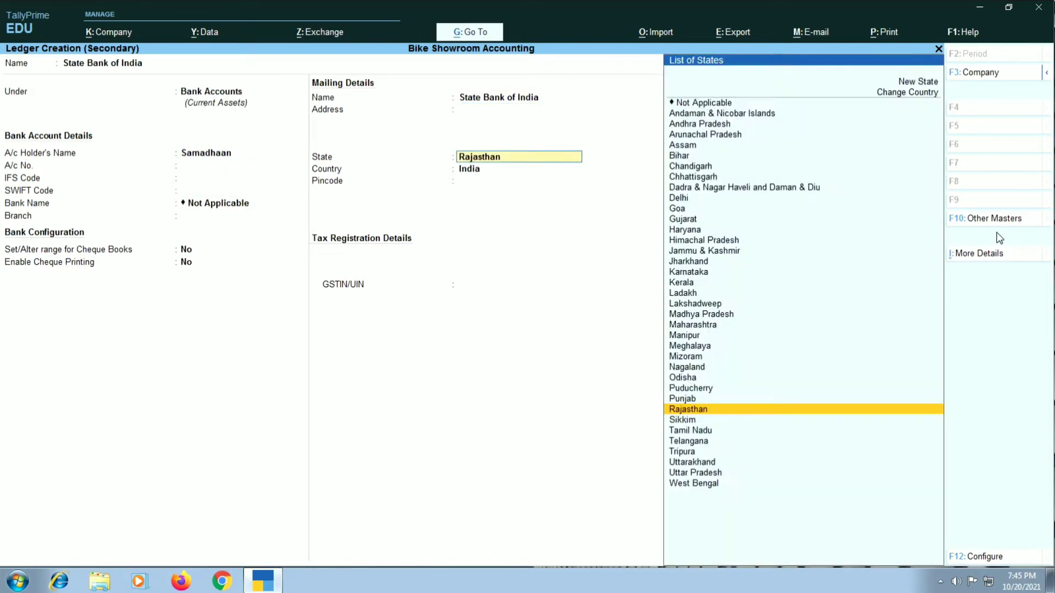
key("Return")
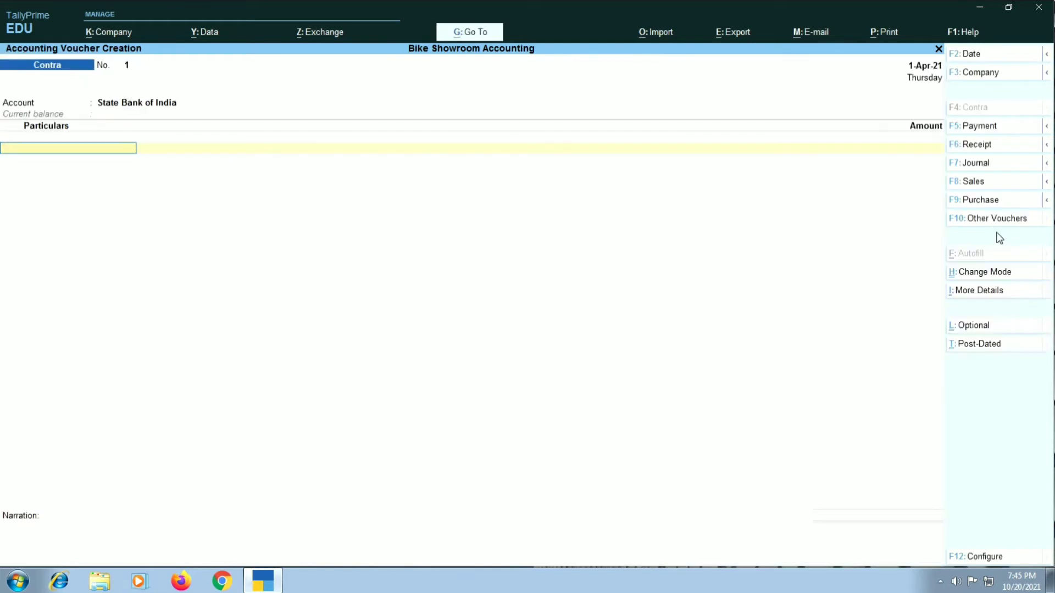
Step: Start a second ledger named P N B under Bank Accounts from the contra voucher's account field
key("BackSpace")
key("alt+c")
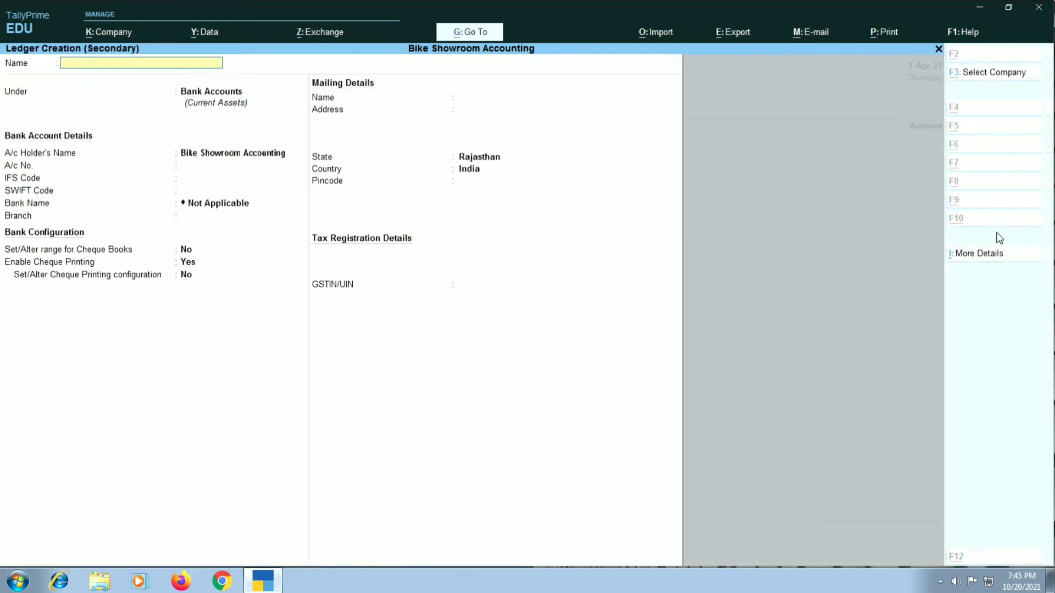
type("P")
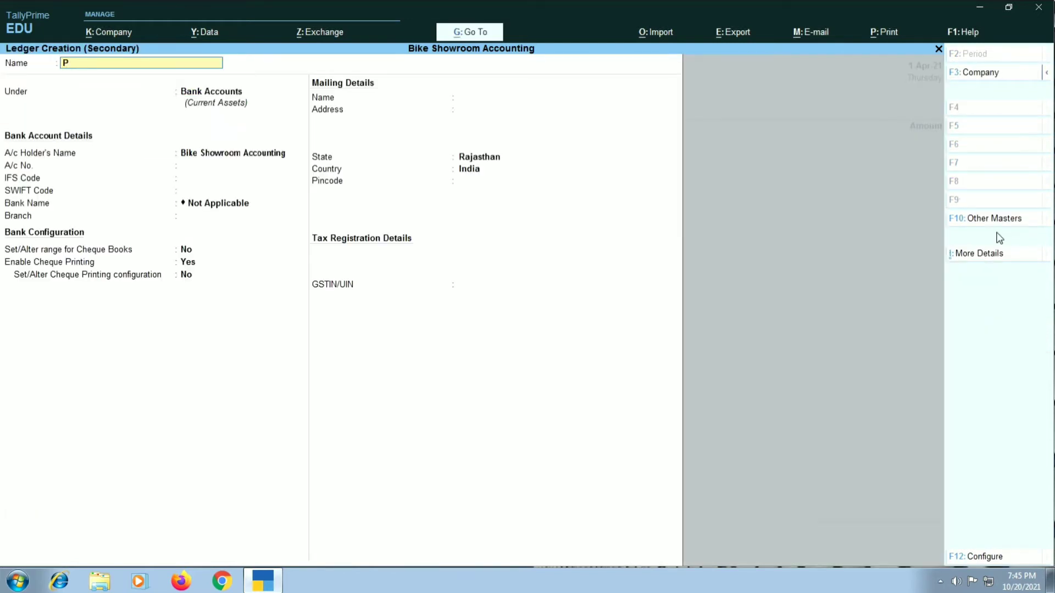
type(" N b")
key("Return")
key("Return")
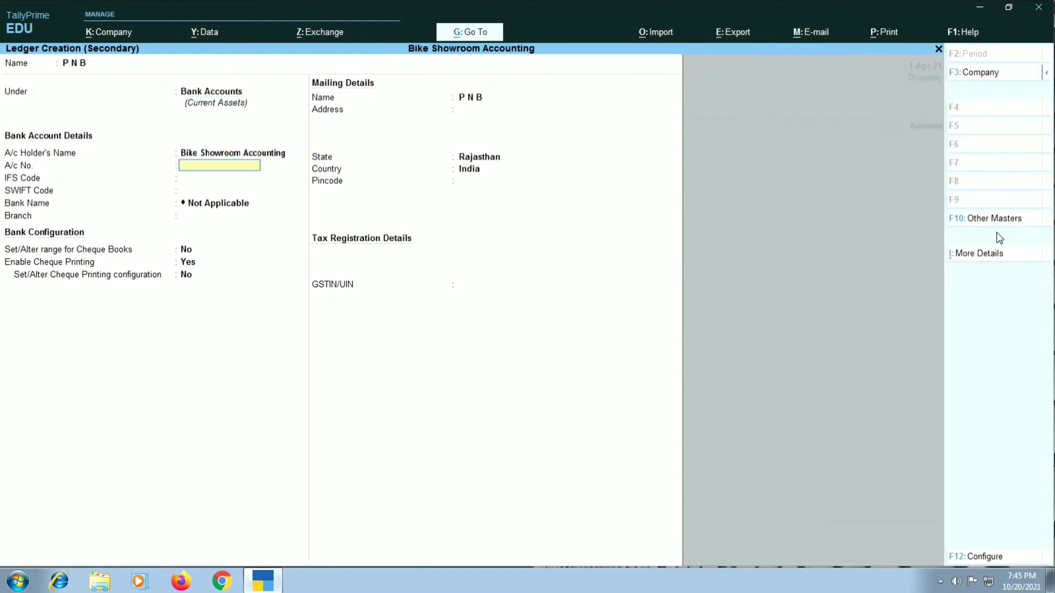
Step: Enter the account holder's name for the P N B ledger and set Enable Cheque Printing to No
type("Samadhaan")
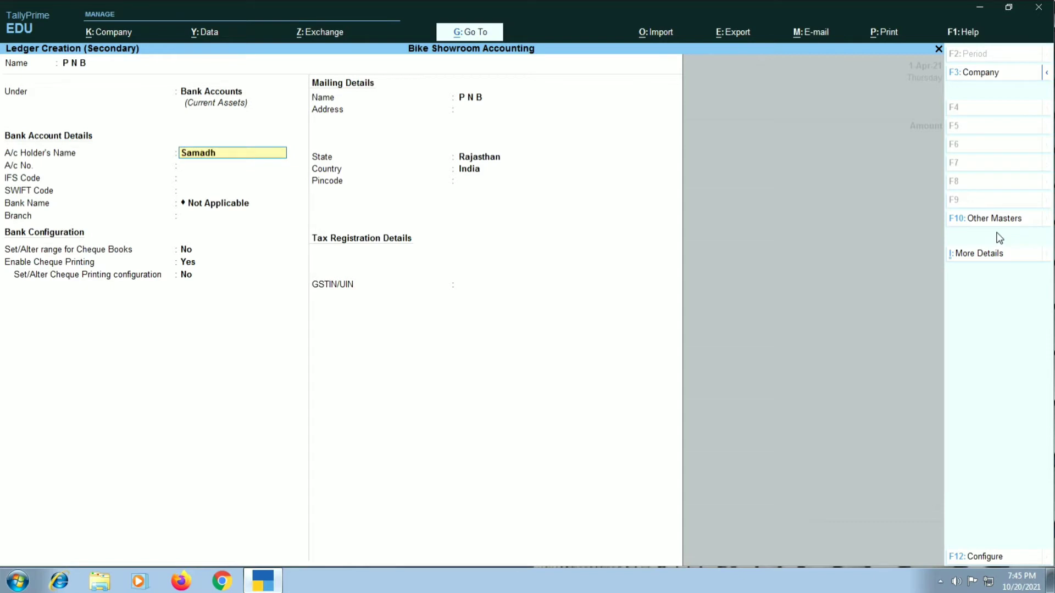
key("Return")
key("Return")
key("Return")
key("Return")
key("Return")
type("n")
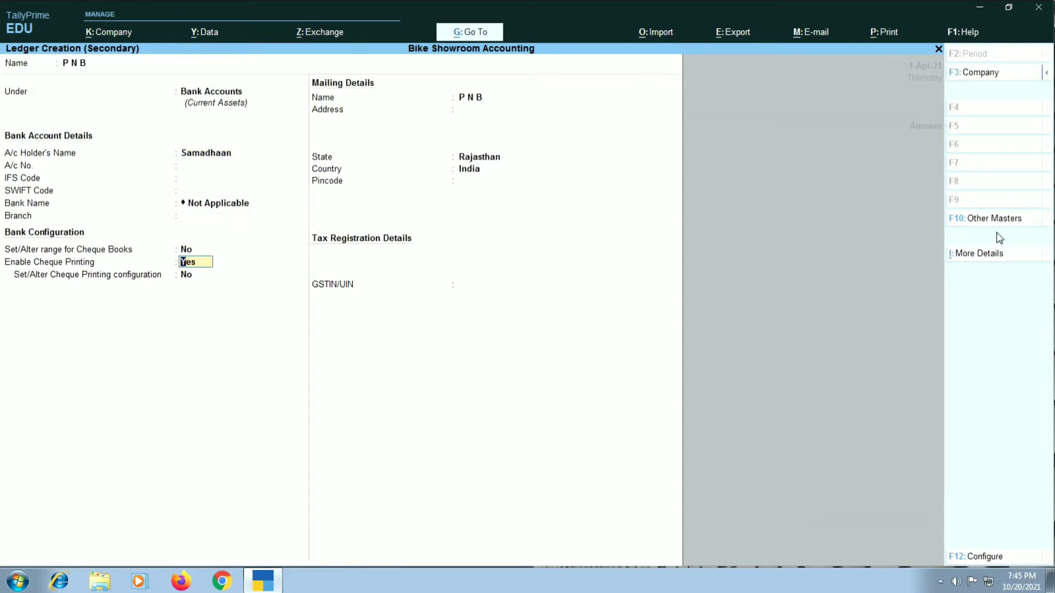
key("Return")
Step: Keep the default mailing and tax details for P N B and save the ledger
key("Return")
key("Return")
key("Return")
key("Return")
key("Return")
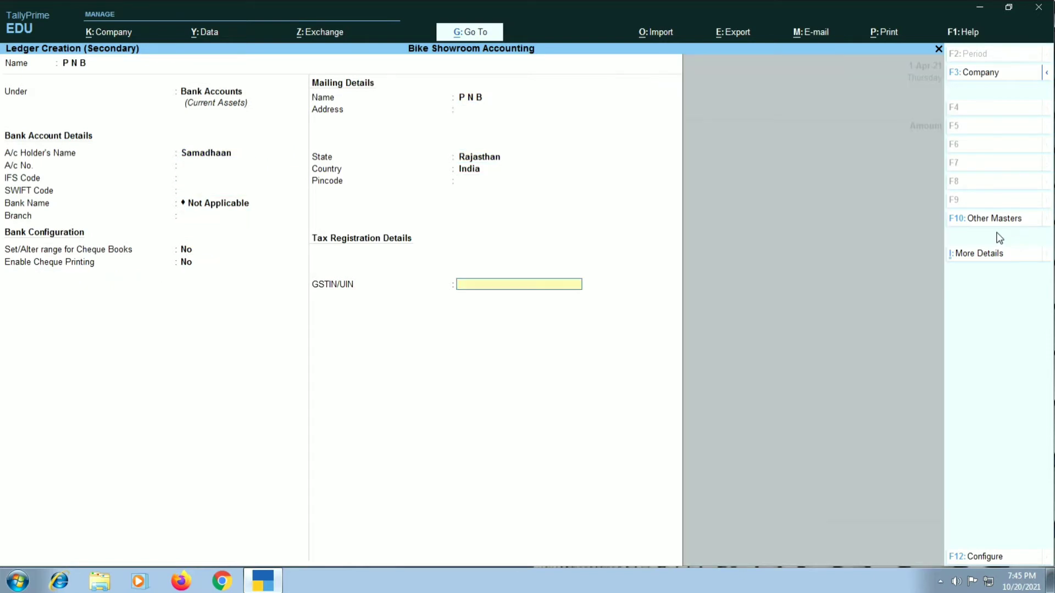
key("Return")
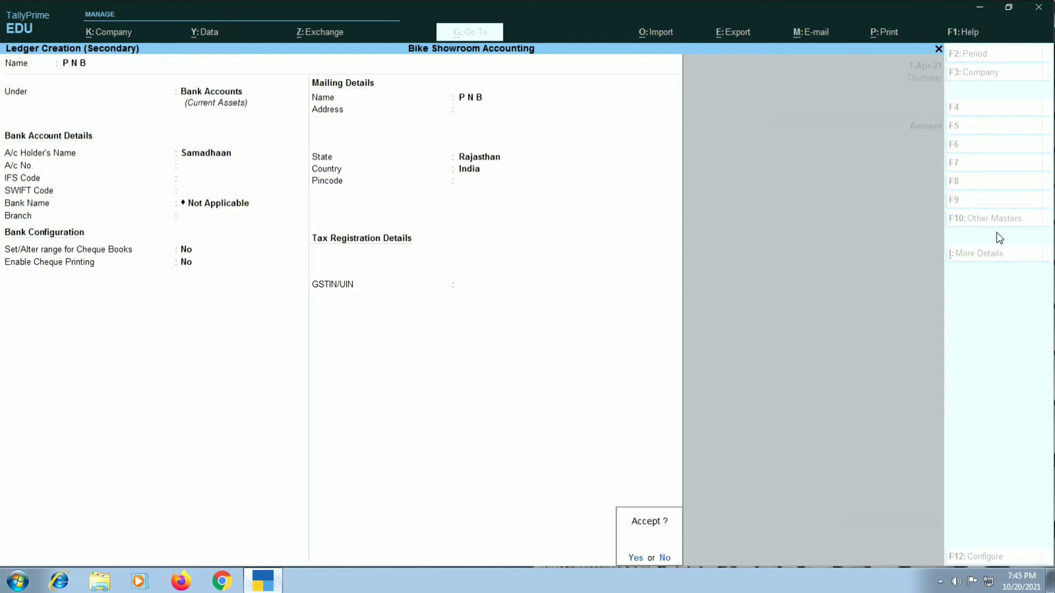
key("Return")
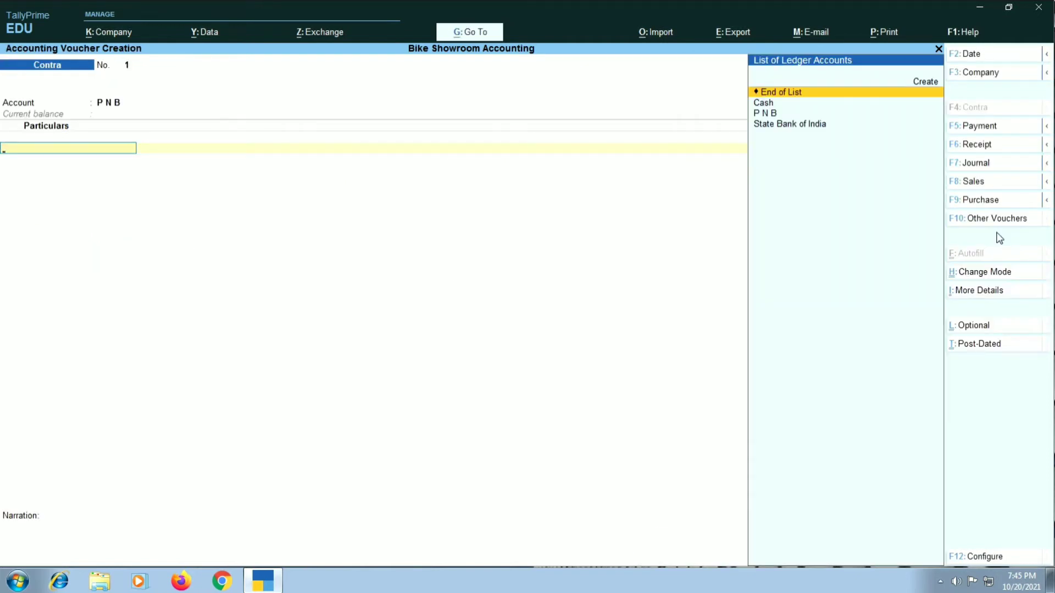
Step: Keep P N B as the contra voucher's account and add State Bank of India in the particulars for 50,000
key("Down")
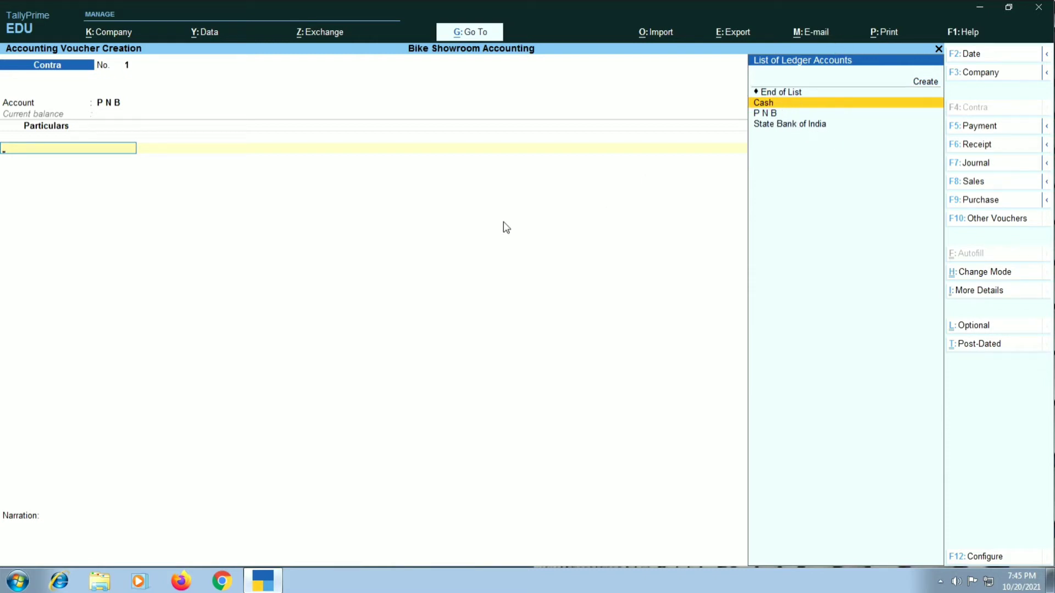
key("BackSpace")
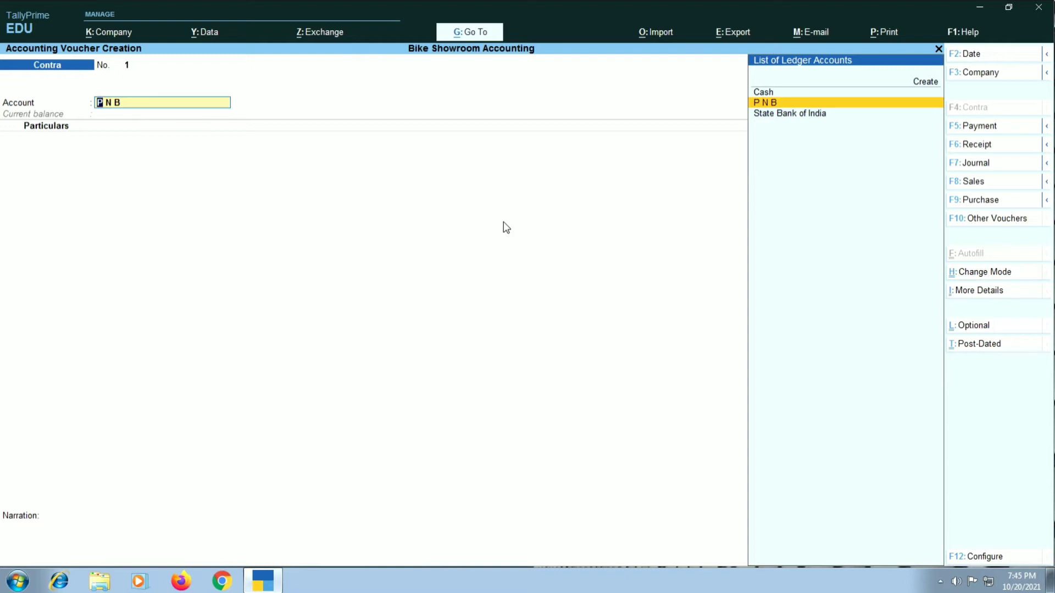
key("Return")
type("Sta")
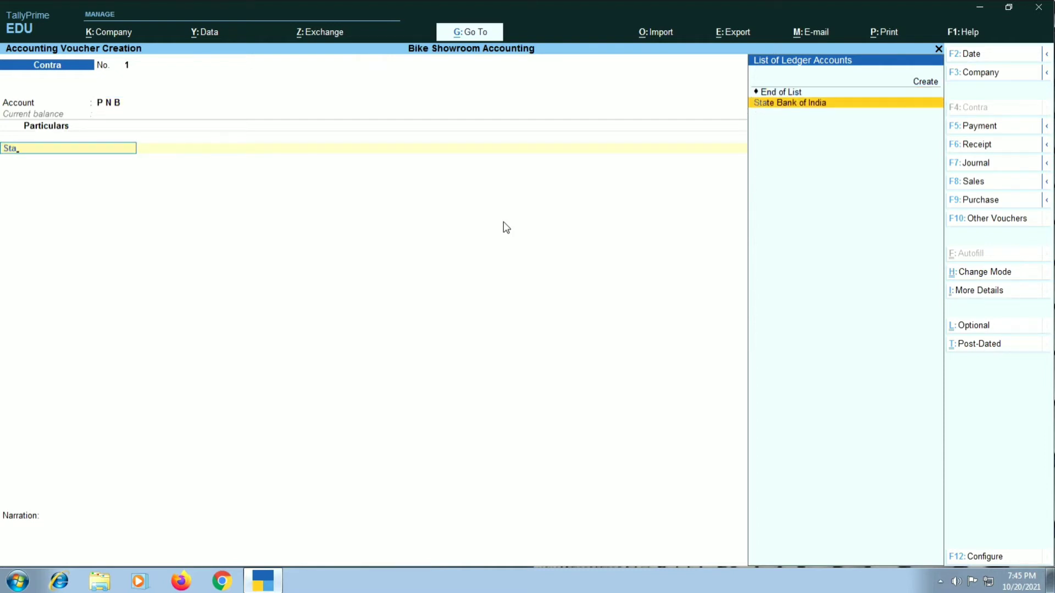
key("Return")
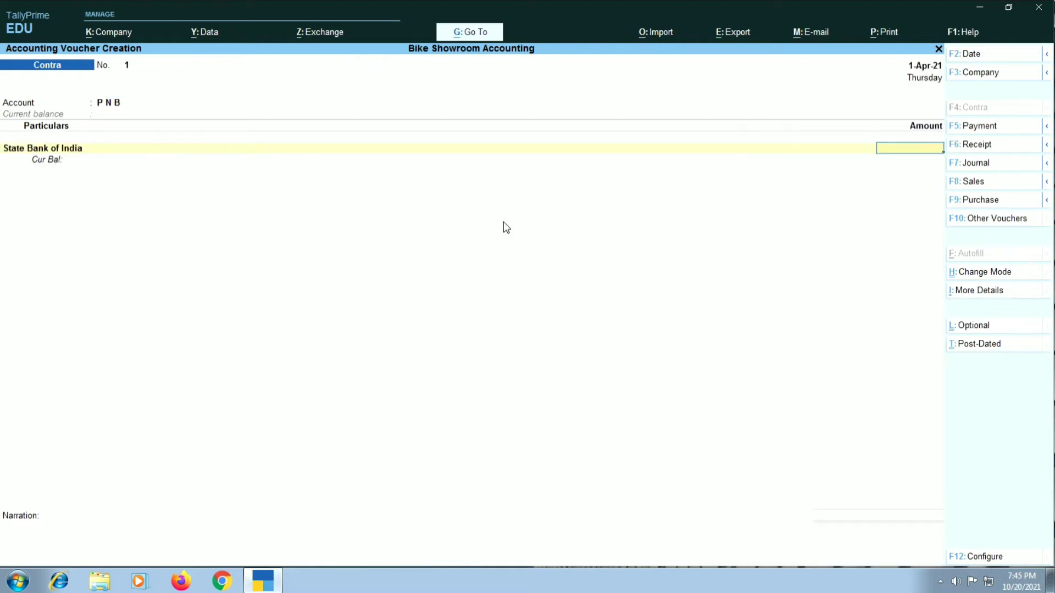
type("50000")
key("Return")
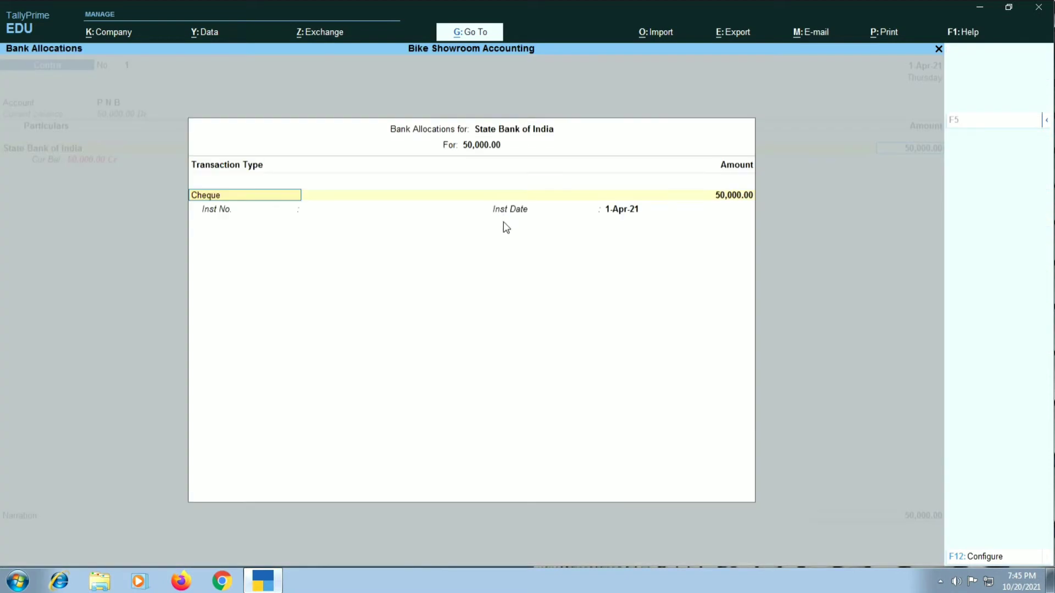
Step: Accept the Cheque allocation for State Bank of India and Cheque/DD for P N B, and save the 50,000 contra voucher
key("Return")
key("Return")
key("Return")
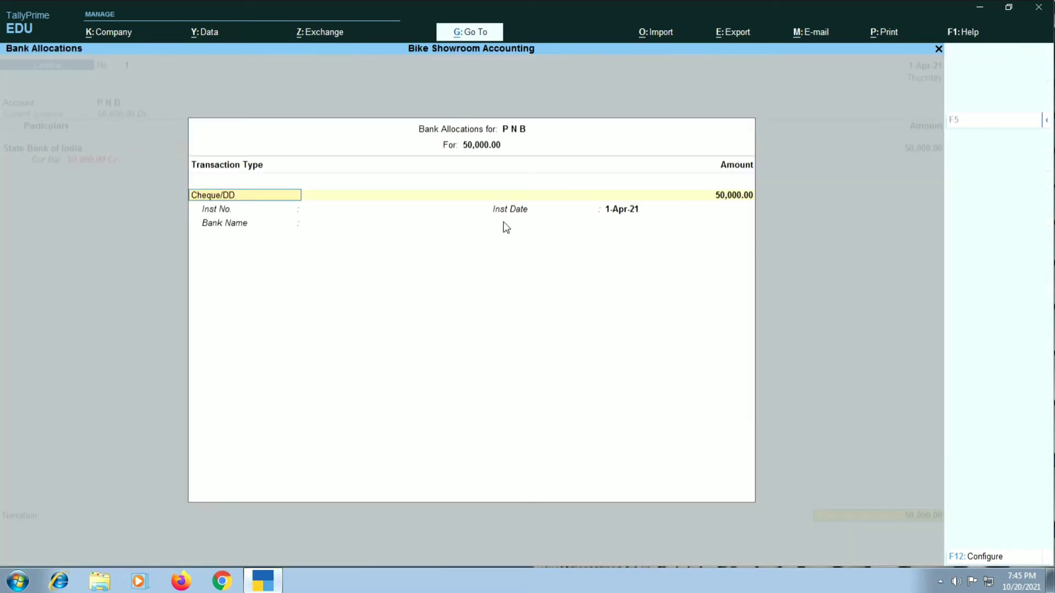
key("Return")
key("Return")
key("Return")
key("Return")
key("Return")
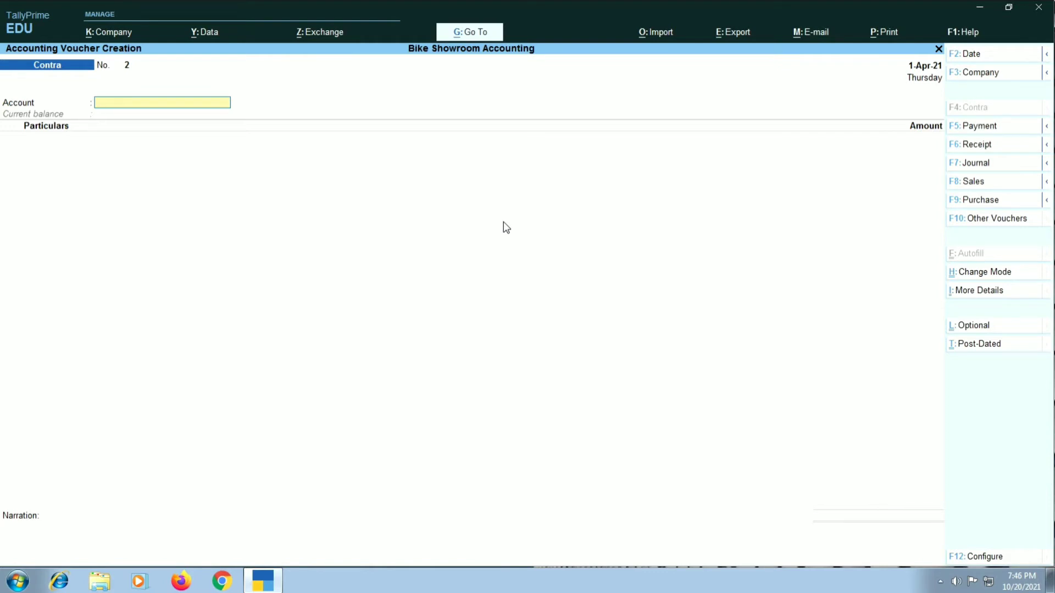
Step: Fill the second contra voucher with State Bank of India as the account and Cash in the particulars for 25,000
type("Stat")
key("Return")
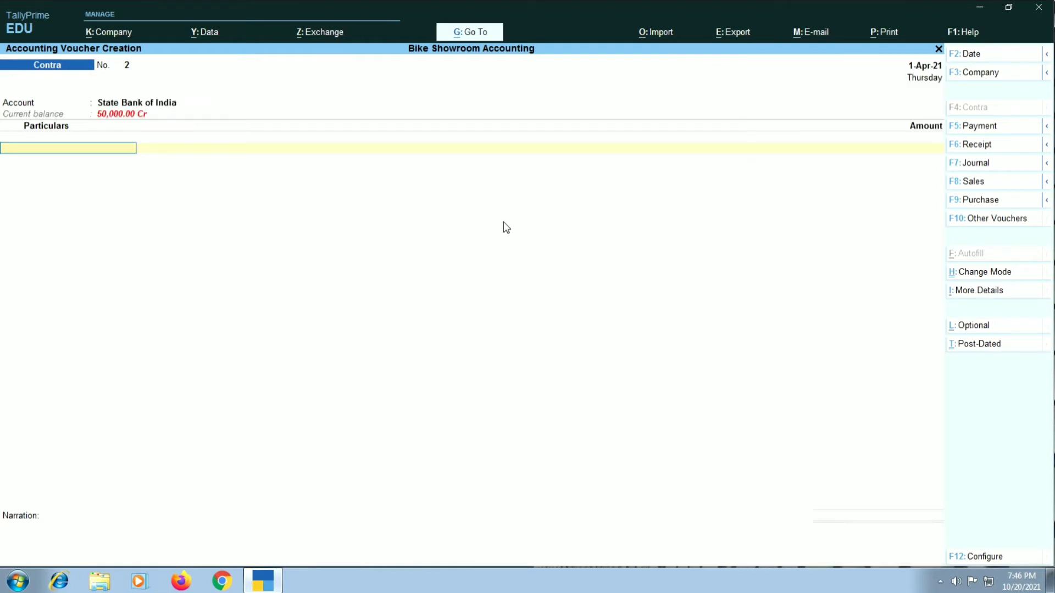
type("cash")
key("Return")
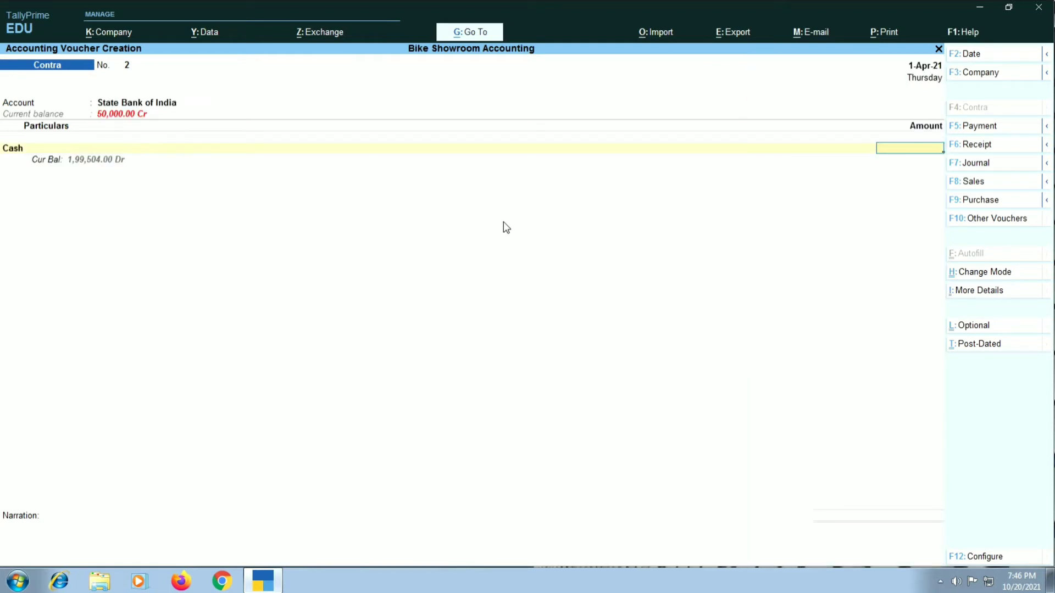
type("25000")
key("Return")
Step: Accept the Cash bank allocation for State Bank of India and save the 25,000 deposit voucher
key("Return")
key("Return")
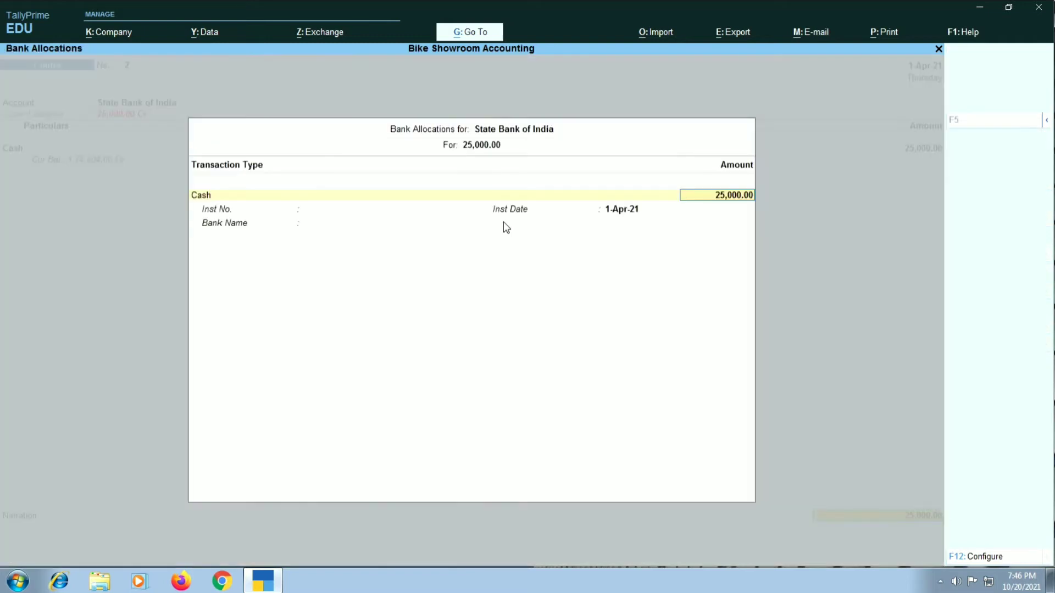
key("Return")
key("Return")
key("Return")
key("Return")
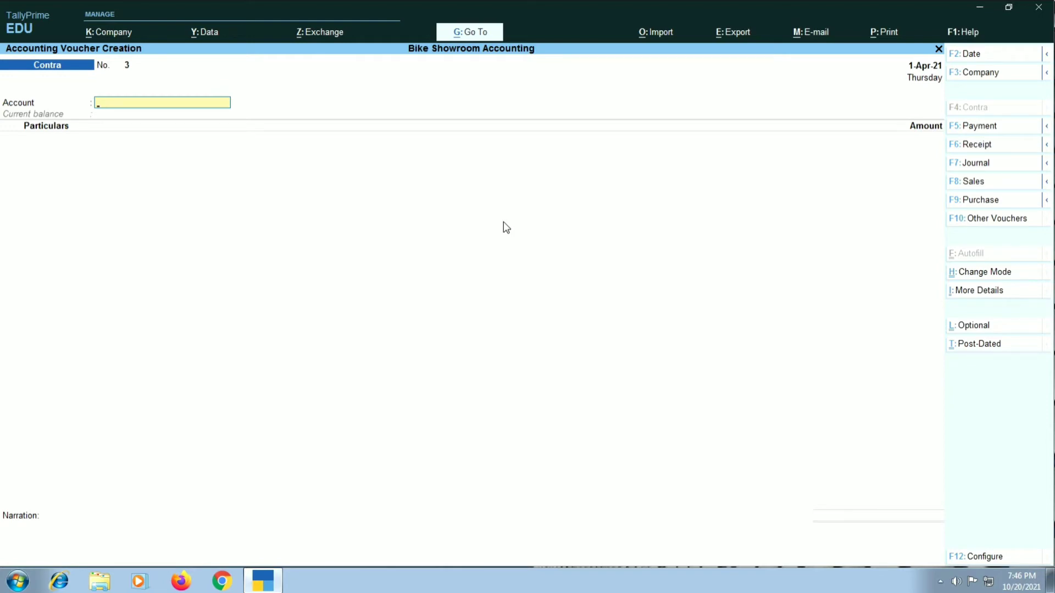
Step: Fill the third contra voucher with Cash as the account and P N B in the particulars for 10,000
type("Cas")
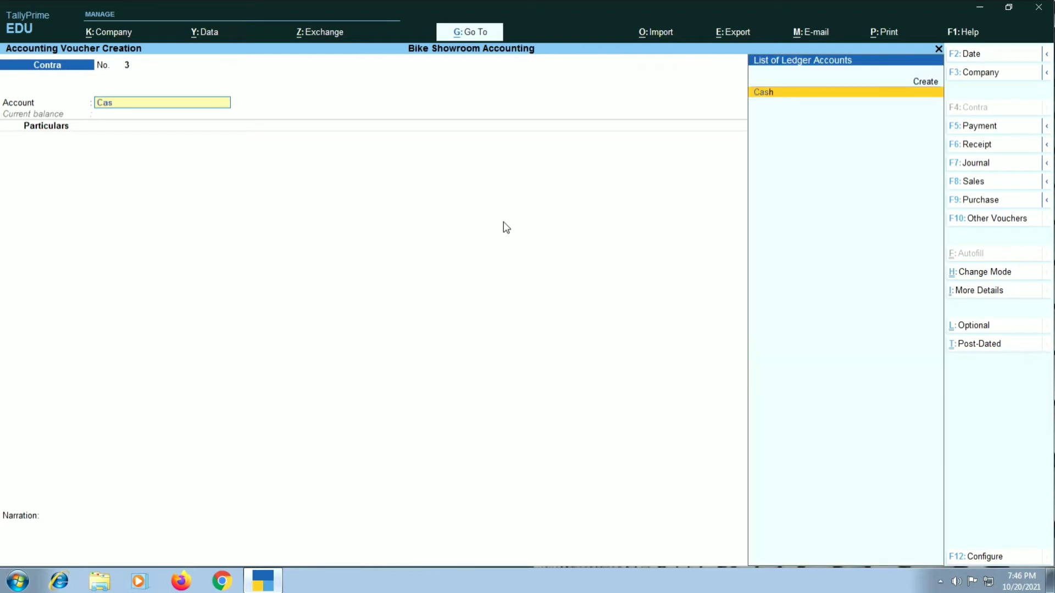
key("Return")
type("Pn")
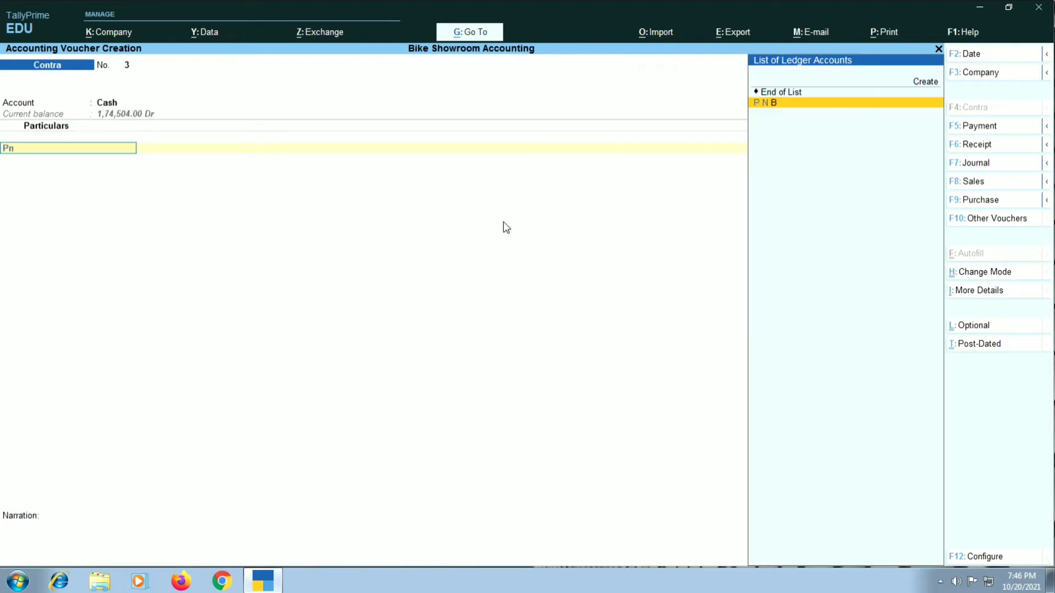
key("Return")
type("10000")
key("Return")
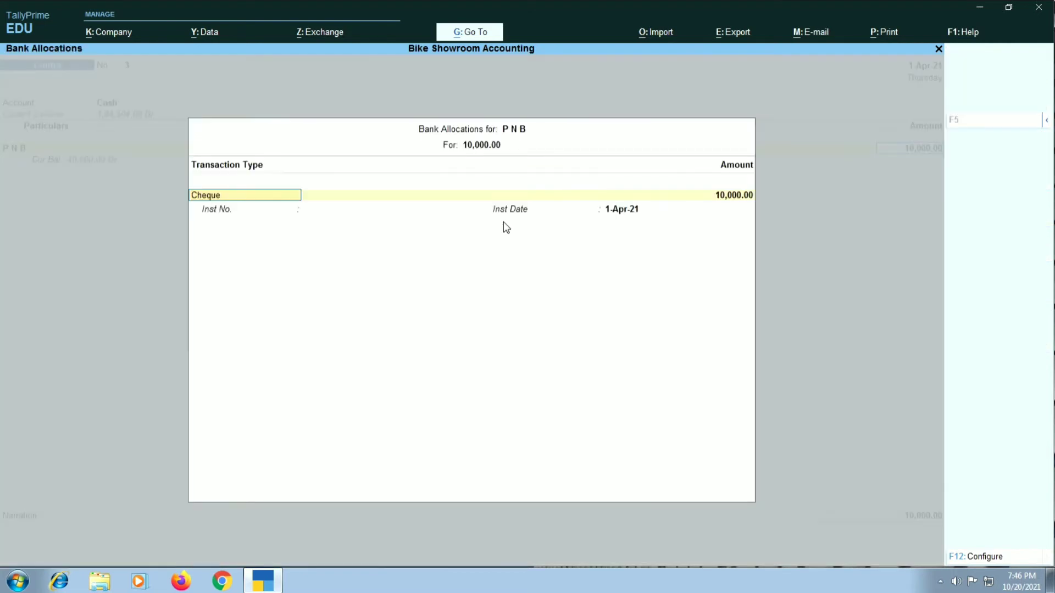
Step: Accept the Cheque allocation for P N B and save the 10,000 withdrawal voucher
key("Return")
key("Return")
key("Return")
key("Return")
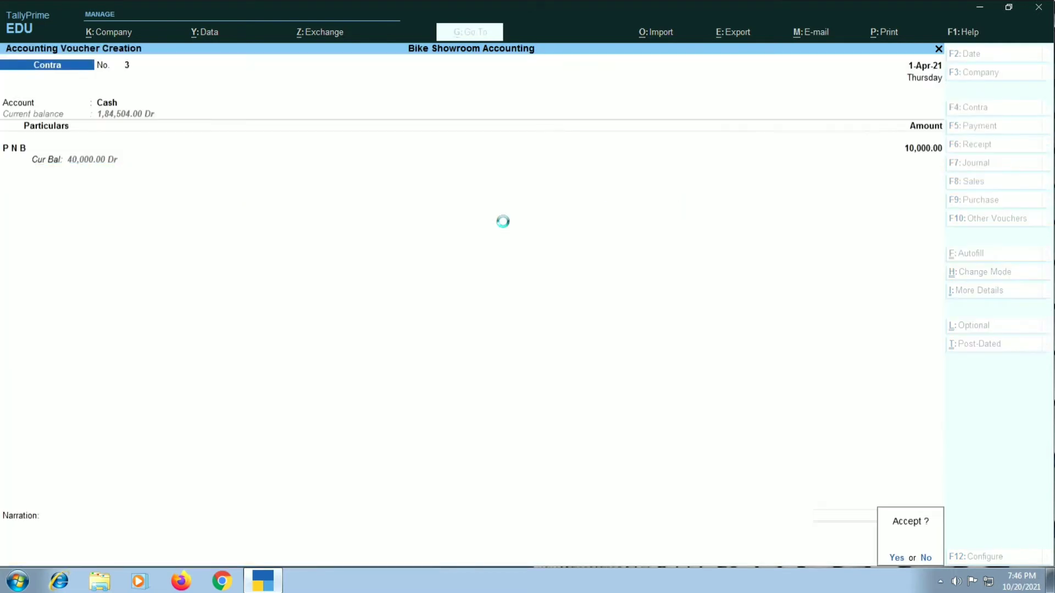
Step: Save the 10,000 contra voucher and start a payment voucher with P N B as the account
key("Return")
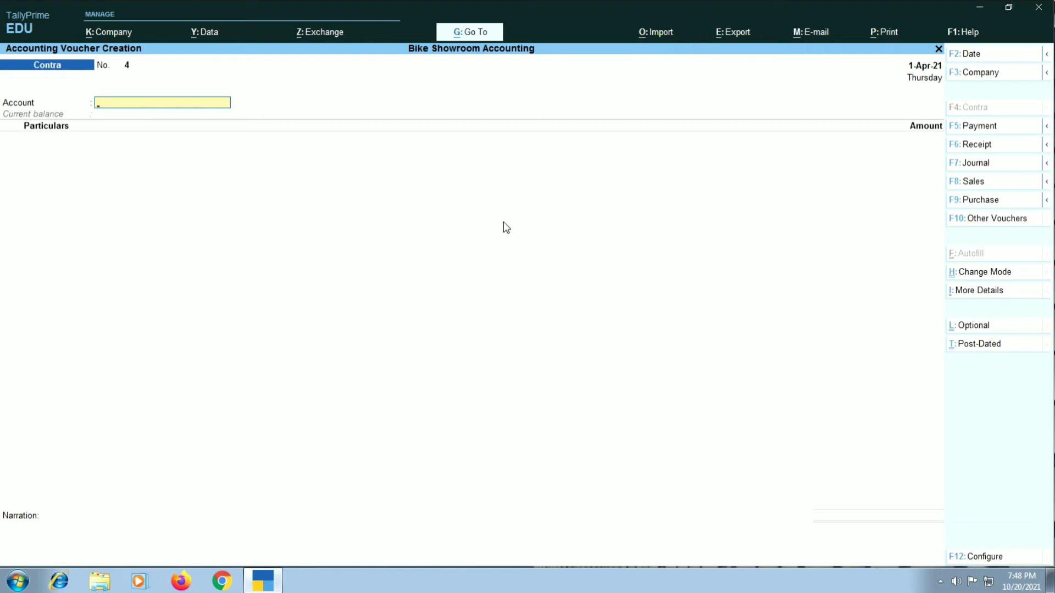
key("F5")
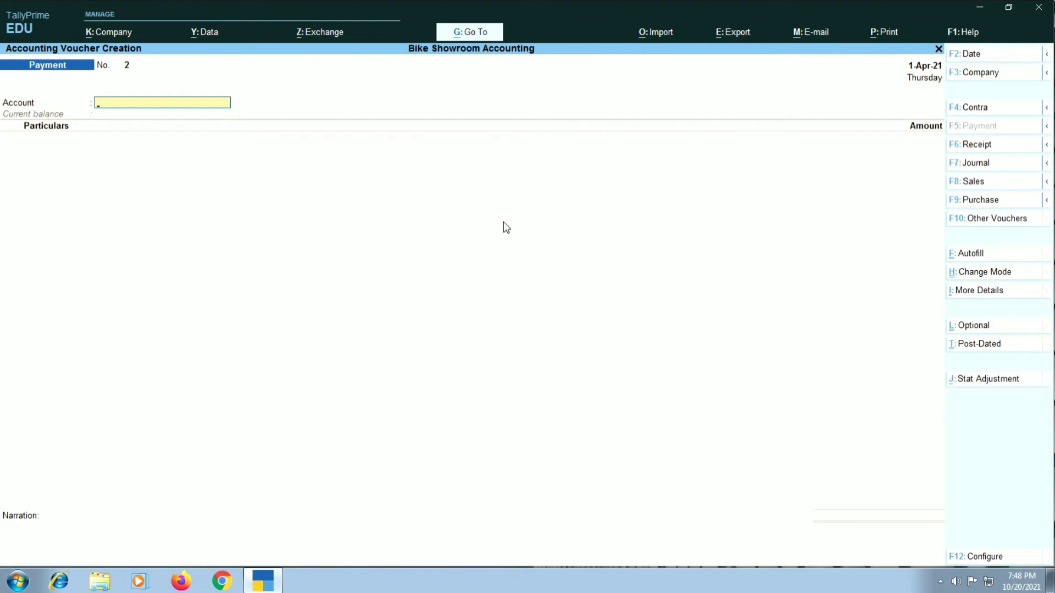
type("Pnb")
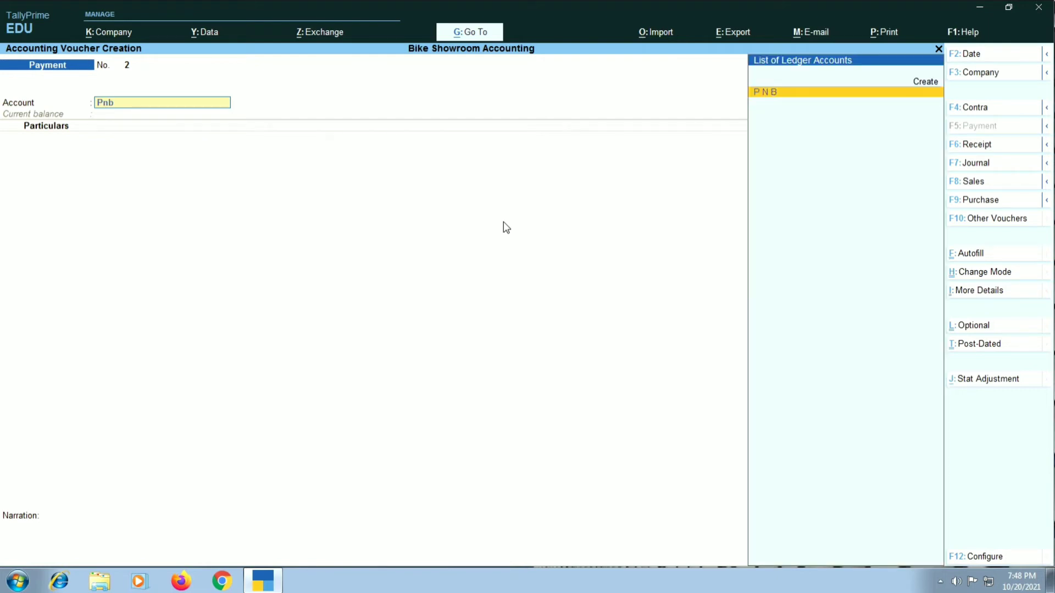
key("Return")
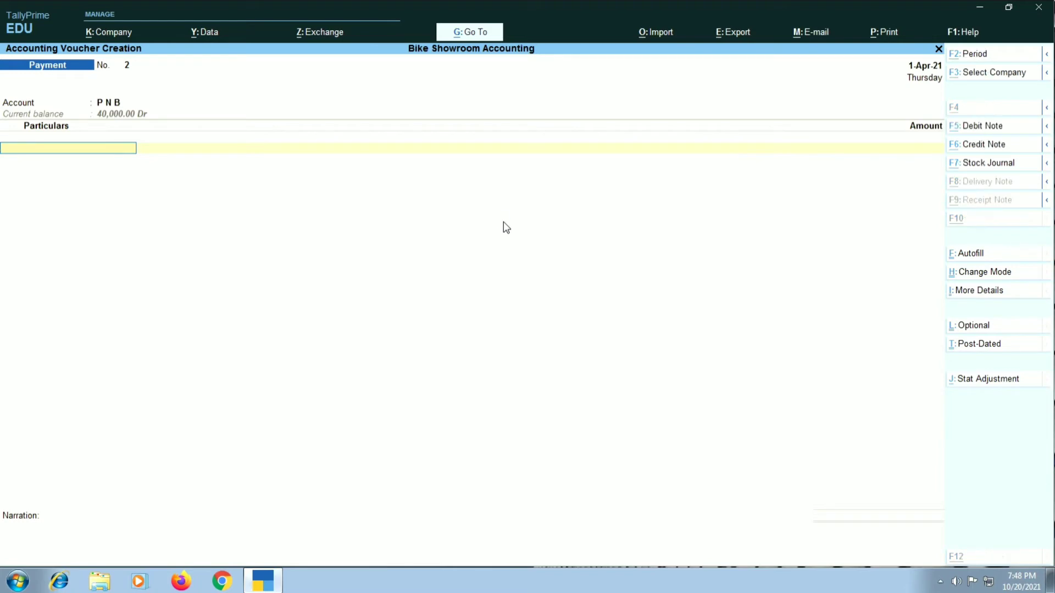
Step: Create a ledger named Abc & Co under Sundry Creditors from the payment voucher's particulars
key("alt+c")
type("Ab")
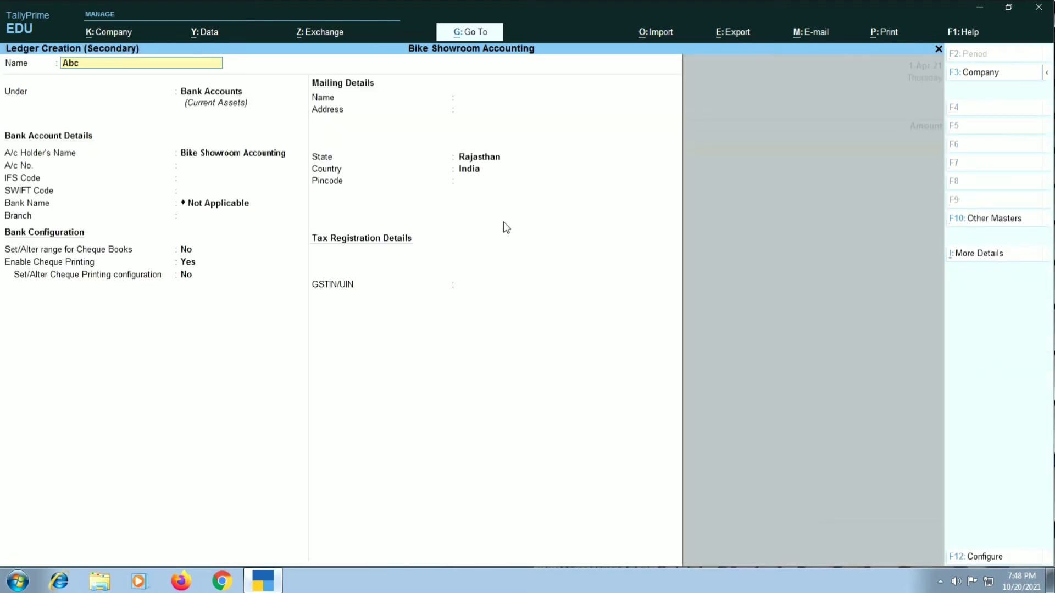
type("c & Co")
key("Return")
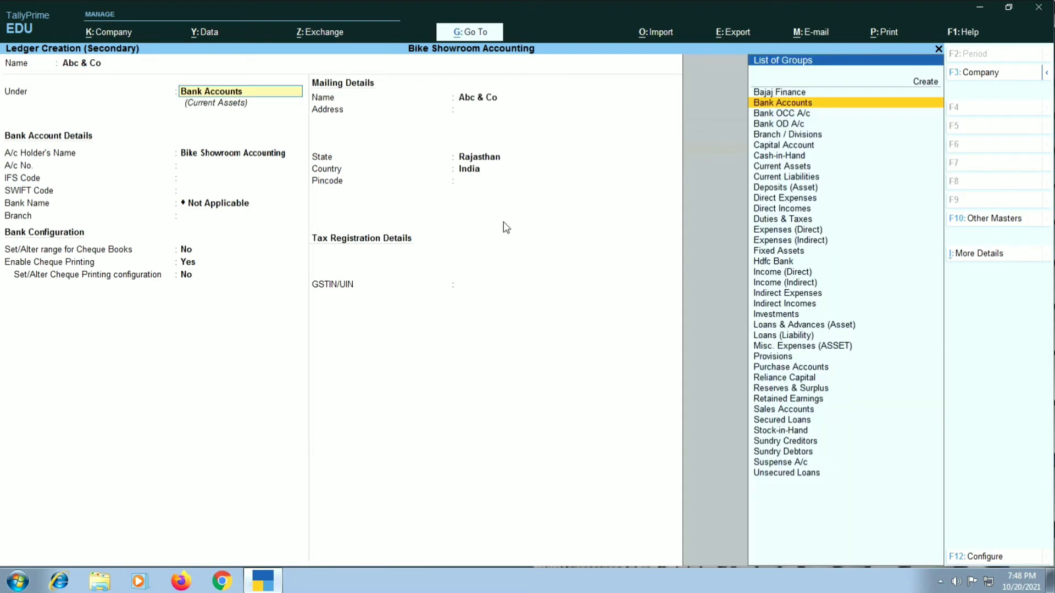
type("sund")
key("Return")
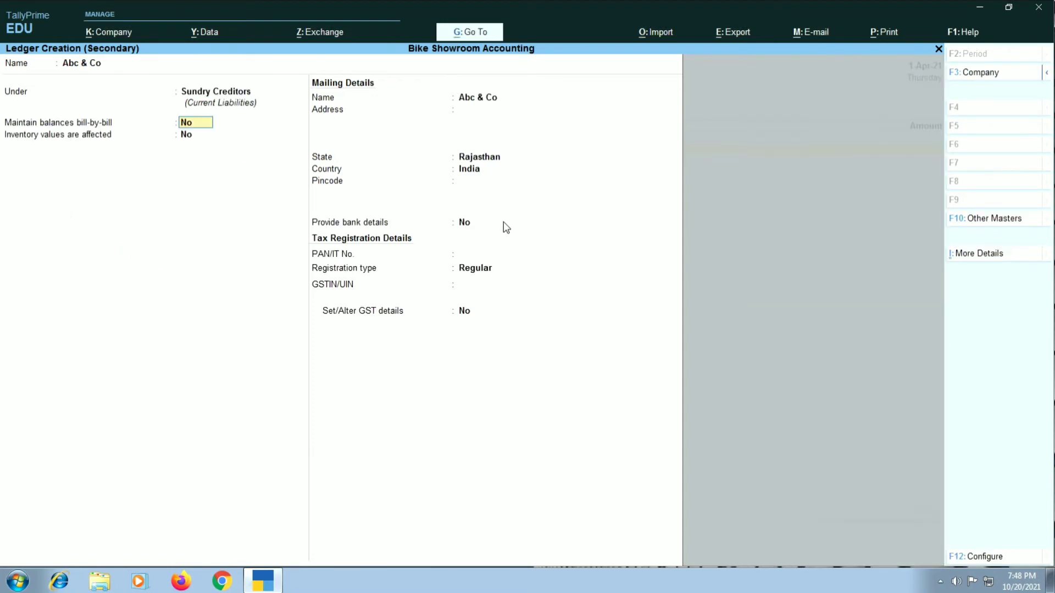
key("ctrl")
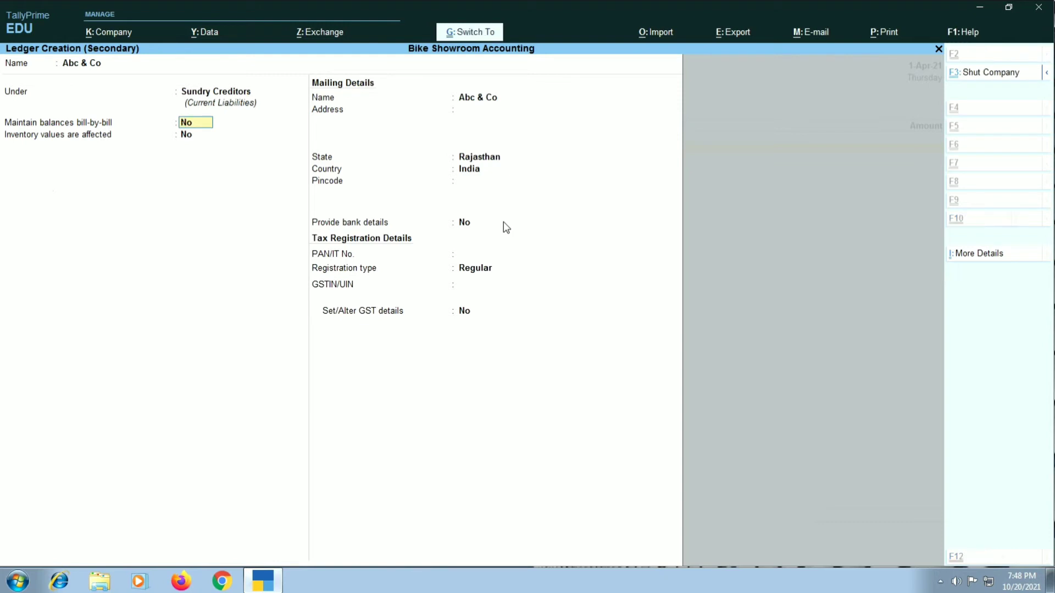
key("ctrl+a")
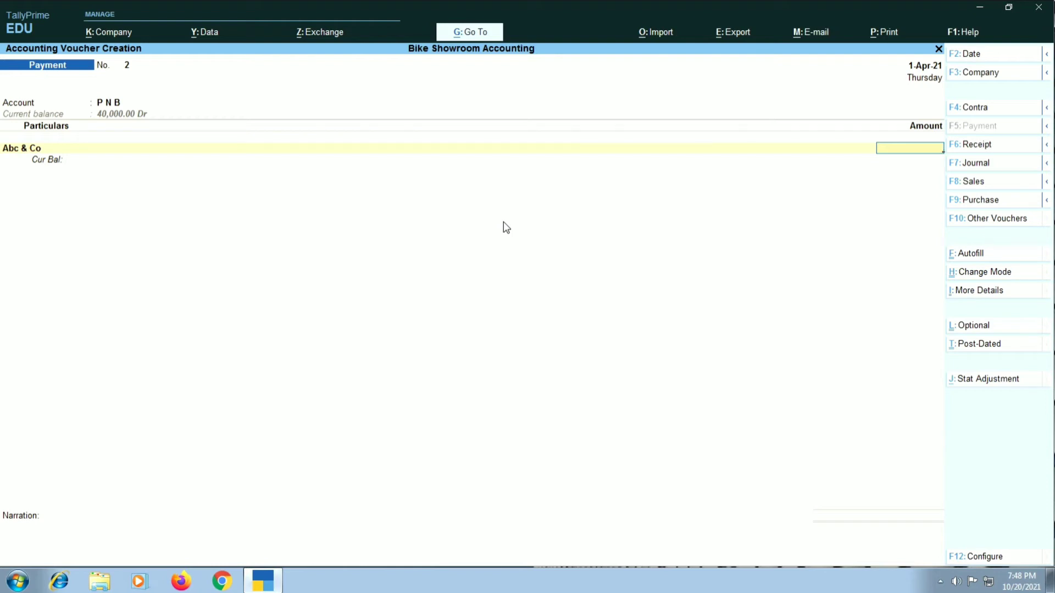
Step: Enter 25,000 for Abc & Co, accept the Cheque allocation for P N B and save the payment voucher
type("25000")
key("Return")
key("Return")
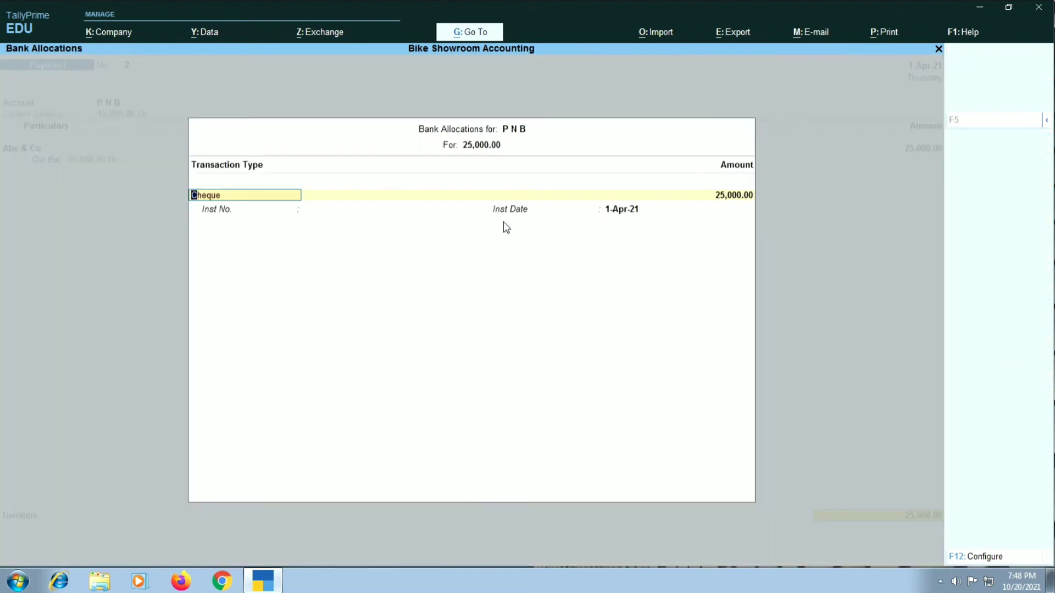
key("Return")
key("Return")
key("Return")
key("Return")
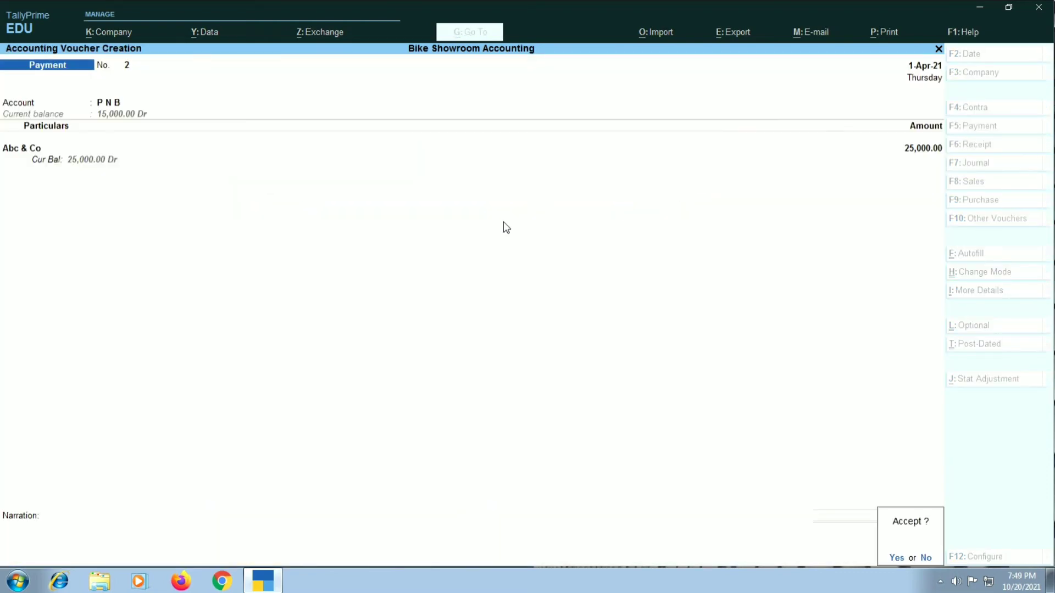
key("Return")
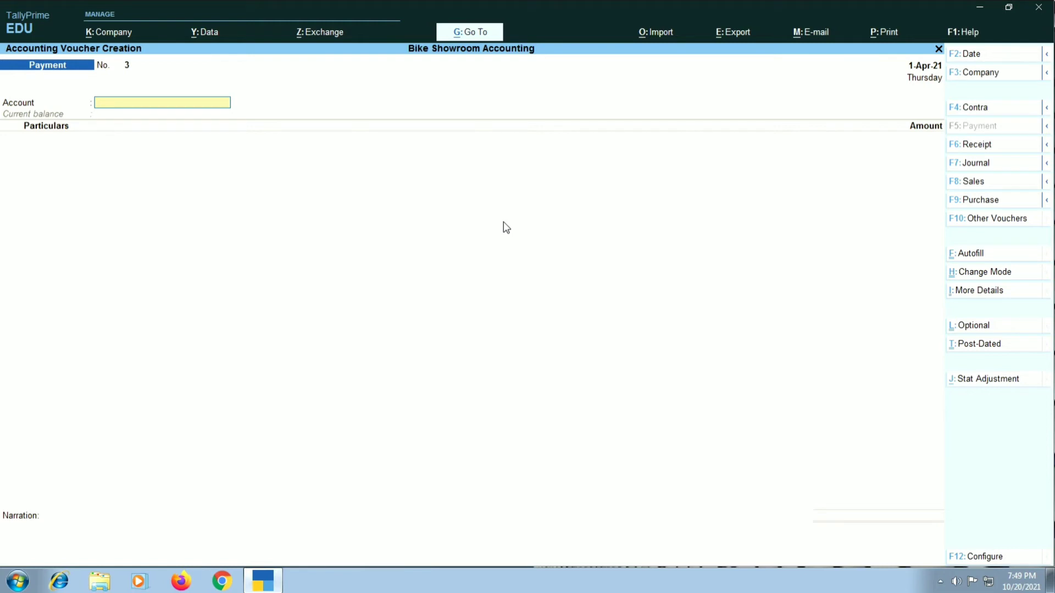
Step: Fill a receipt voucher with State Bank of India as the account and Abc & Co in the particulars for 50,000
key("F6")
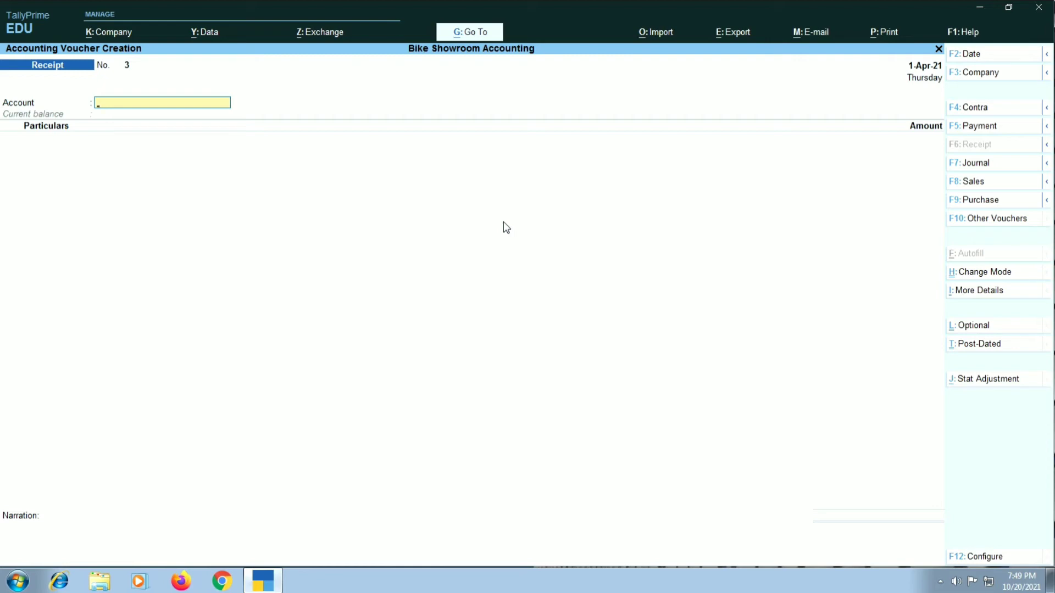
type("Sta")
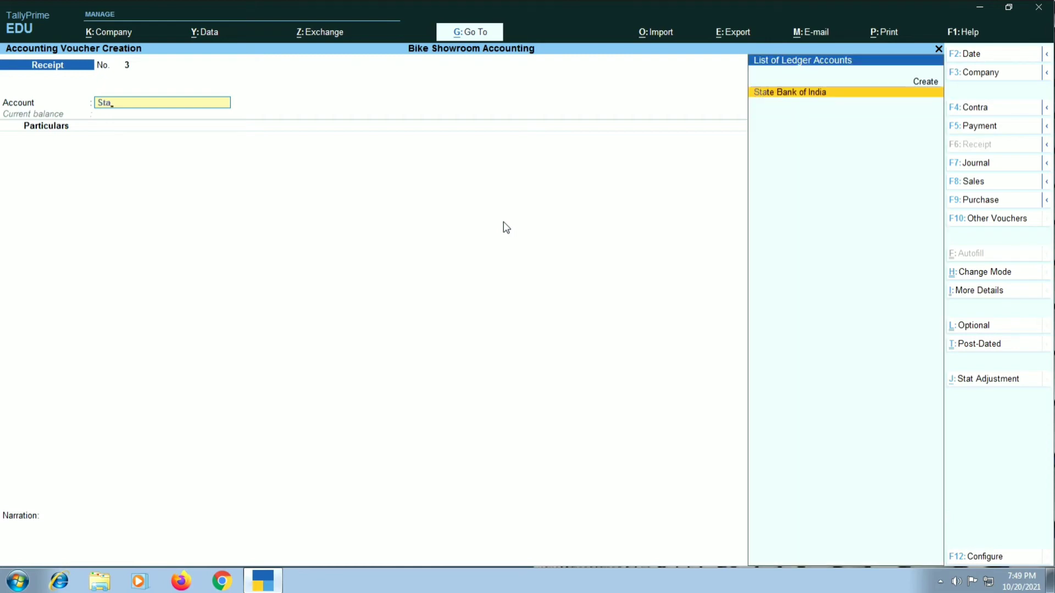
key("Return")
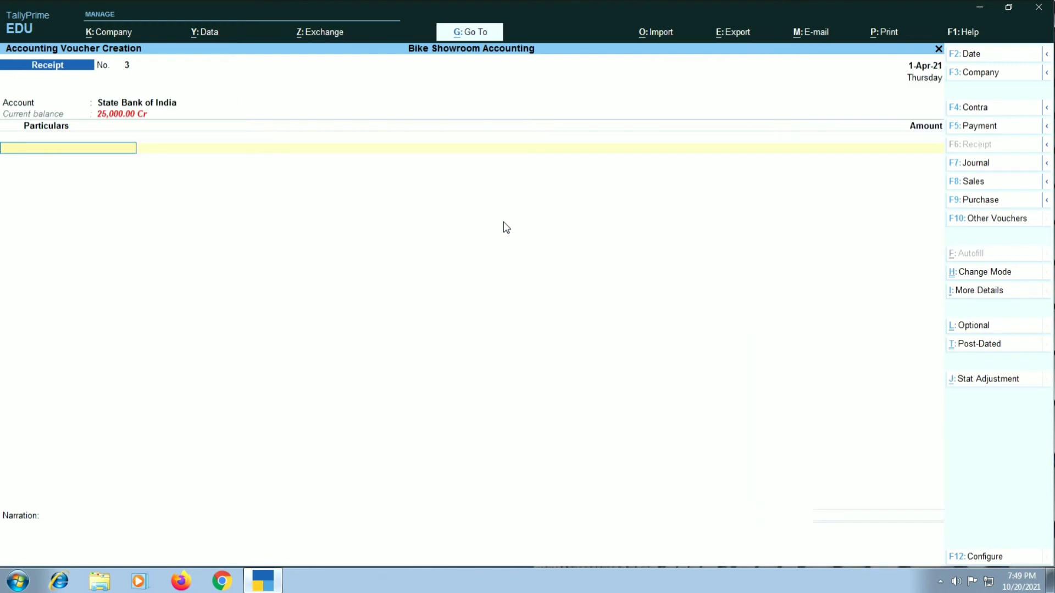
type("Ab")
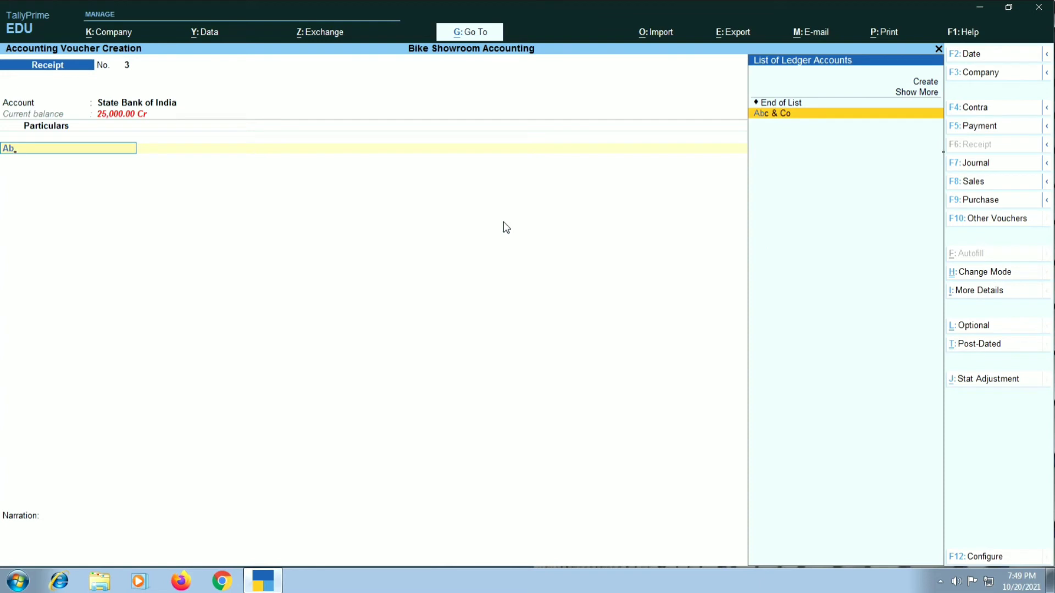
key("Return")
type("50,00")
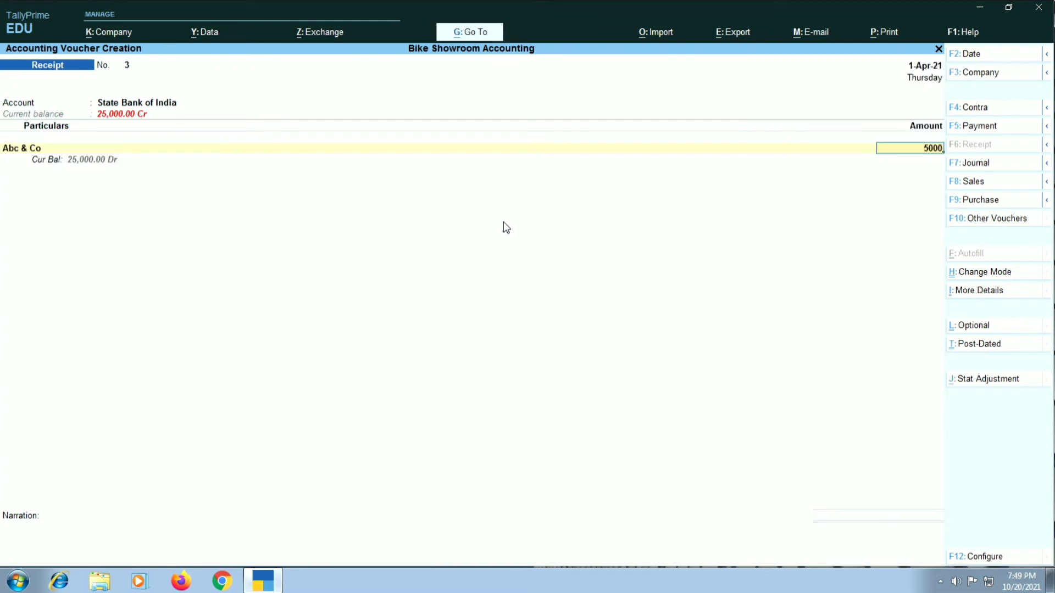
type("0")
key("Return")
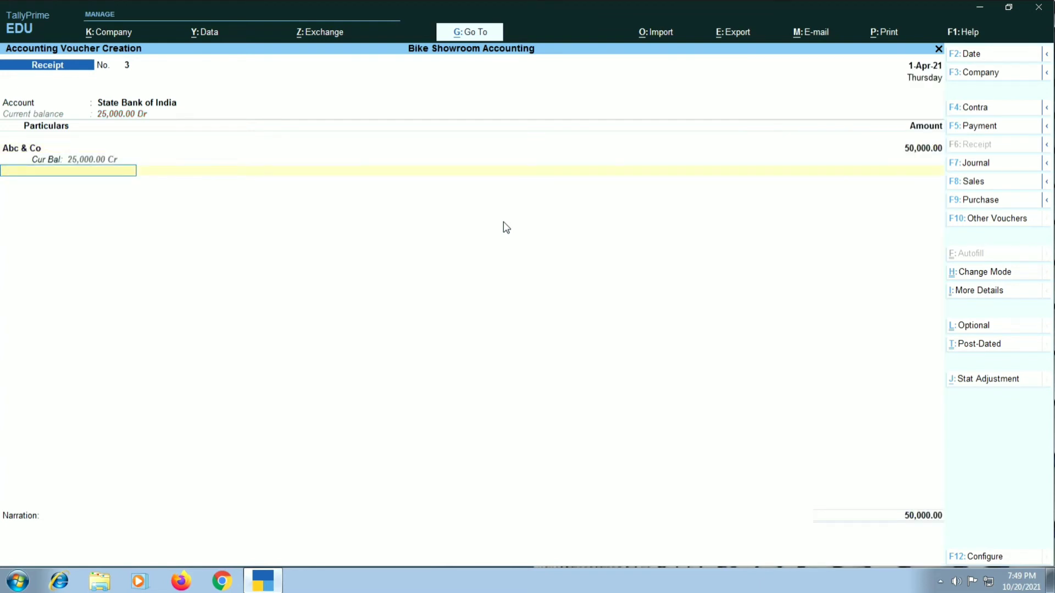
Step: Accept the Cheque/DD allocation for State Bank of India and save the 50,000 receipt voucher
key("Return")
key("Return")
key("Return")
key("Return")
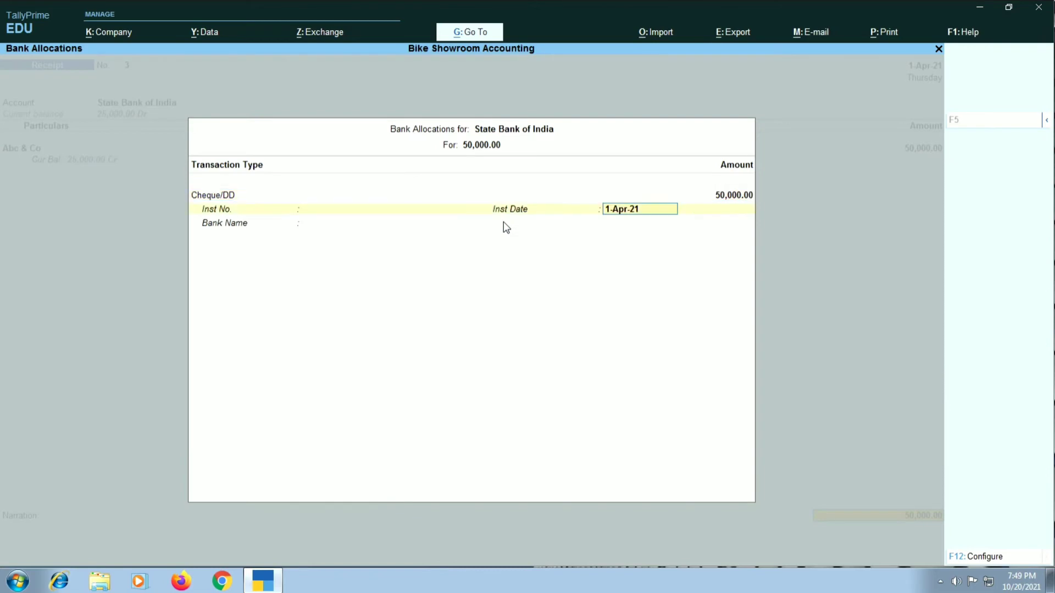
key("Return")
key("Return")
key("Return")
key("Return")
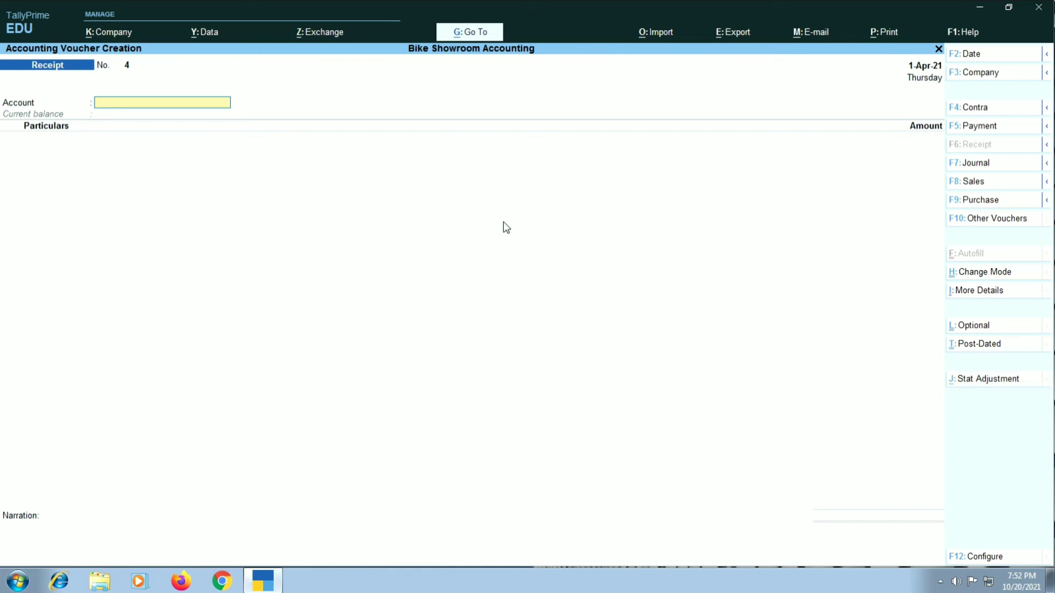
Step: Start a journal voucher and create a Rent Paid ledger under Indirect Expenses for its debit line
key("F7")
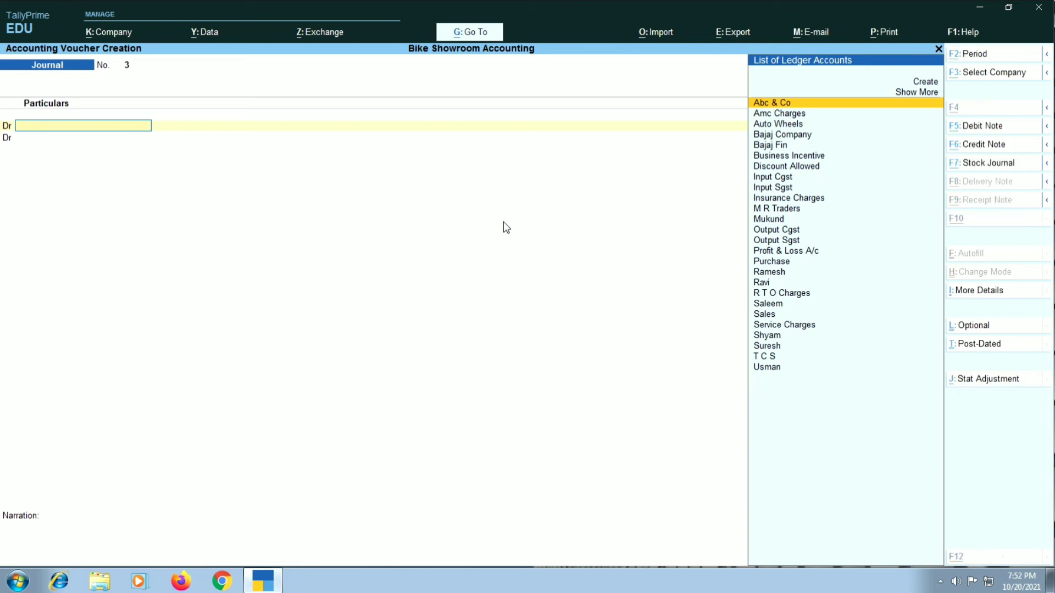
key("alt+c")
type("Re")
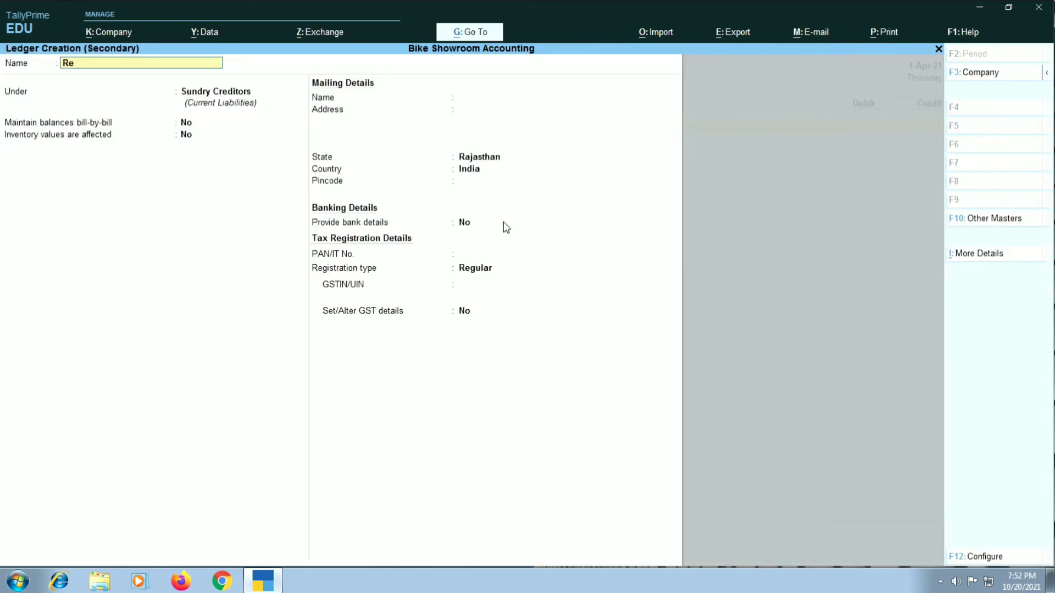
type("nt Paid")
key("Return")
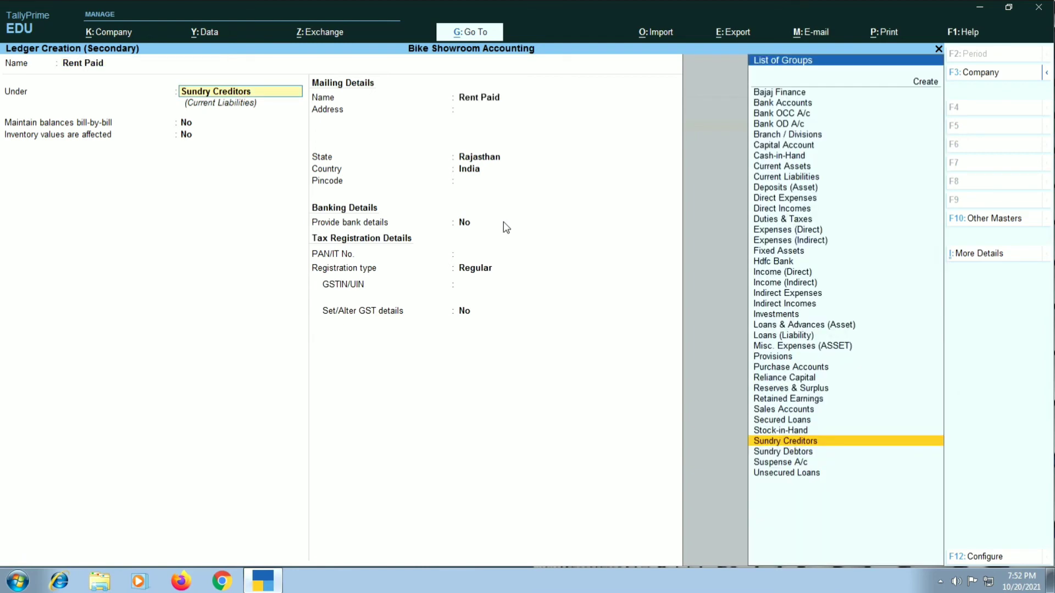
type("Ecp")
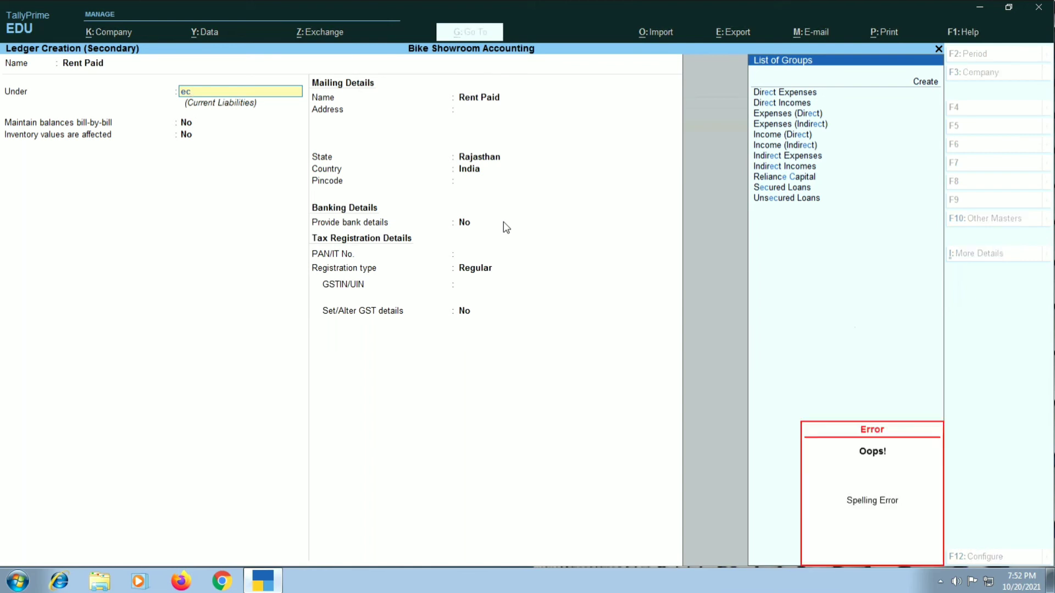
key("Down")
key("Down")
key("Down")
key("Down")
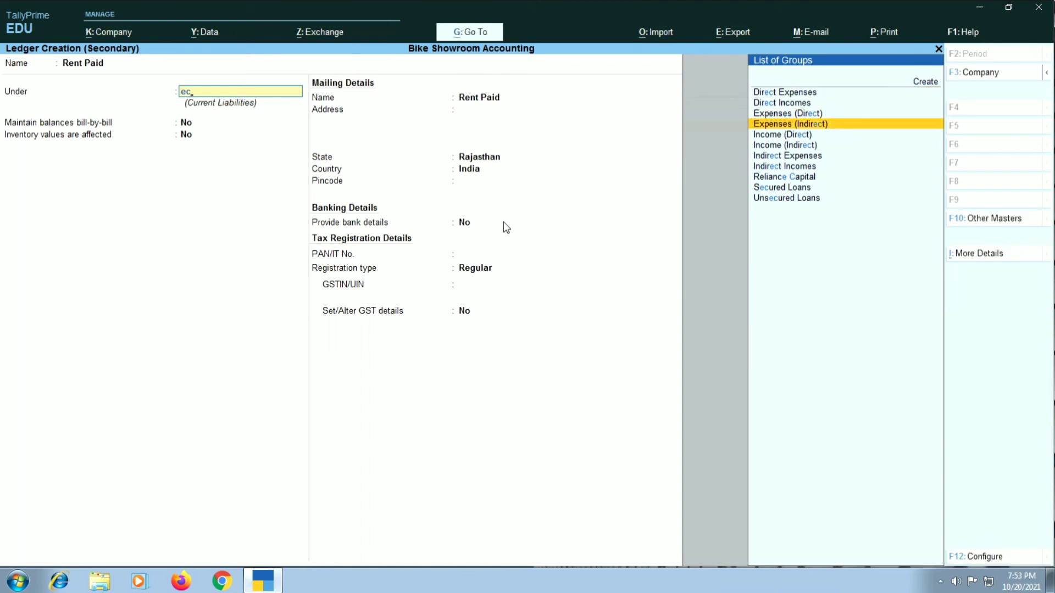
key("Return")
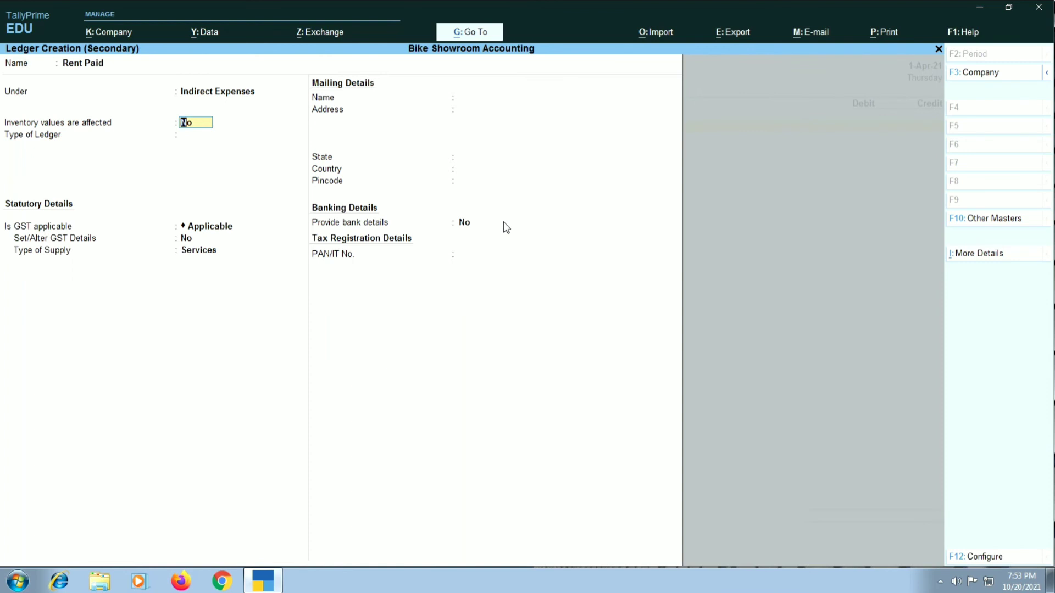
key("ctrl+a")
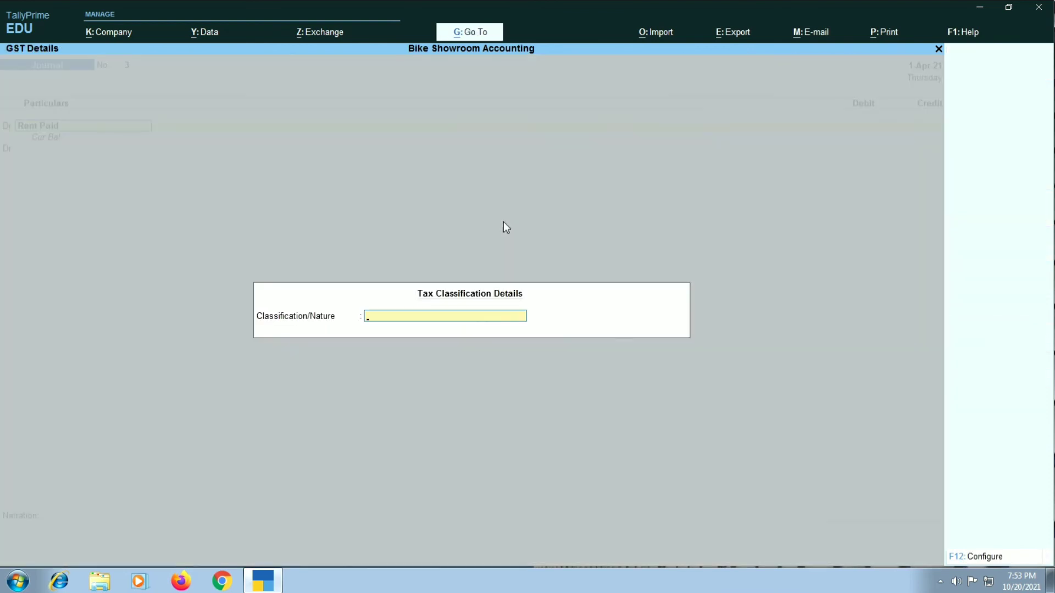
Step: Leave the tax classification blank, debit Rent Paid 10,000, credit Abc & Co 10,000 and save the journal voucher
key("ctrl+a")
type("10000")
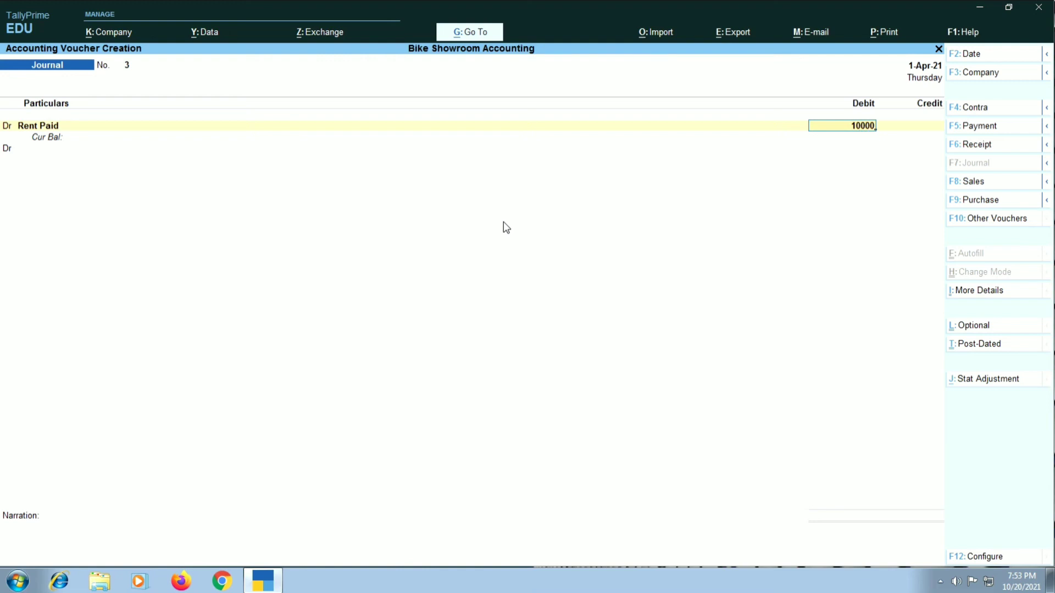
key("Return")
key("c")
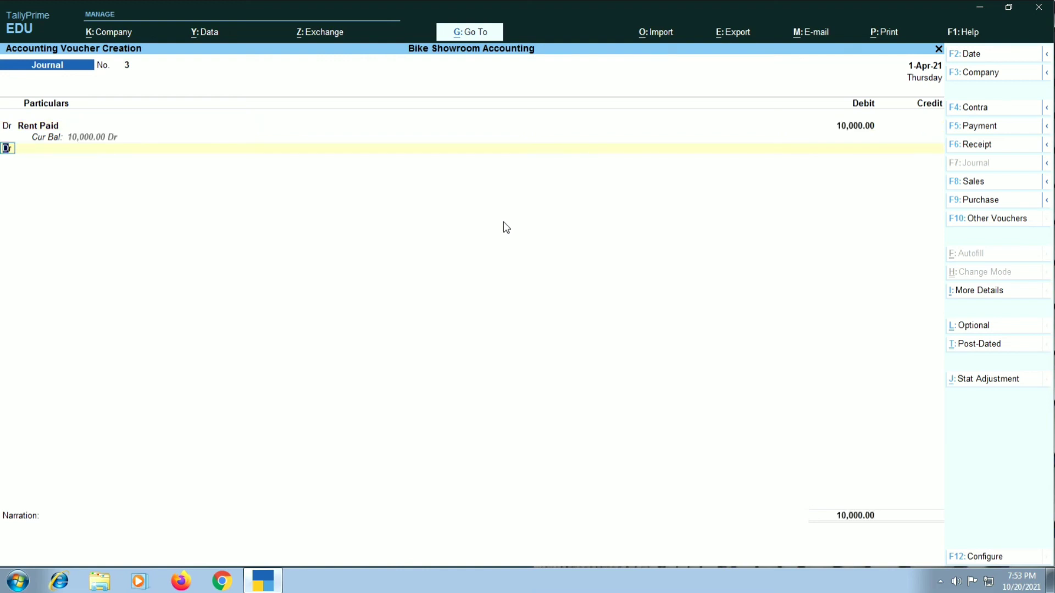
key("Return")
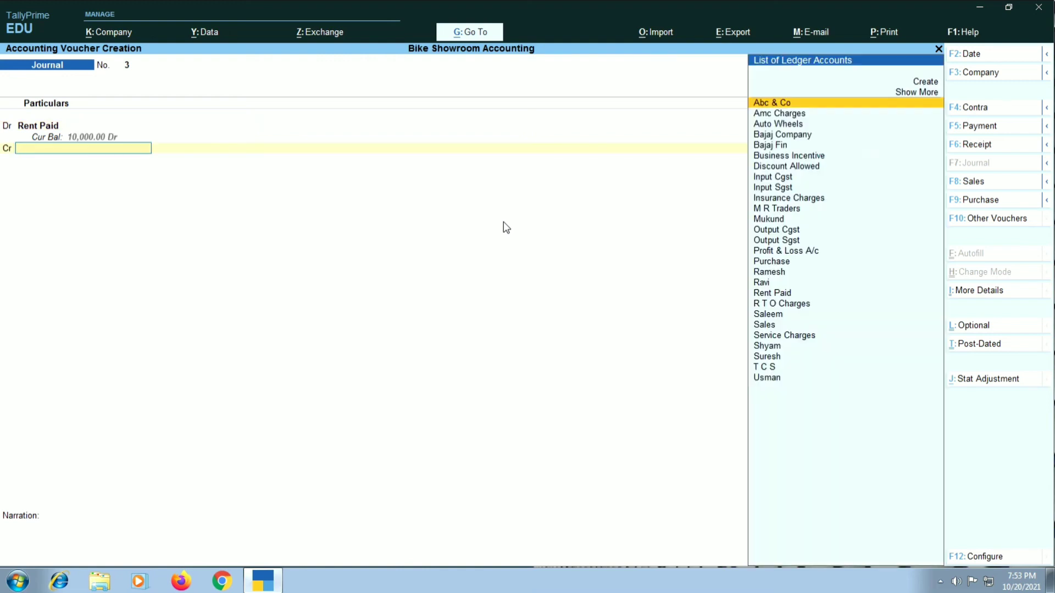
key("Return")
key("Return")
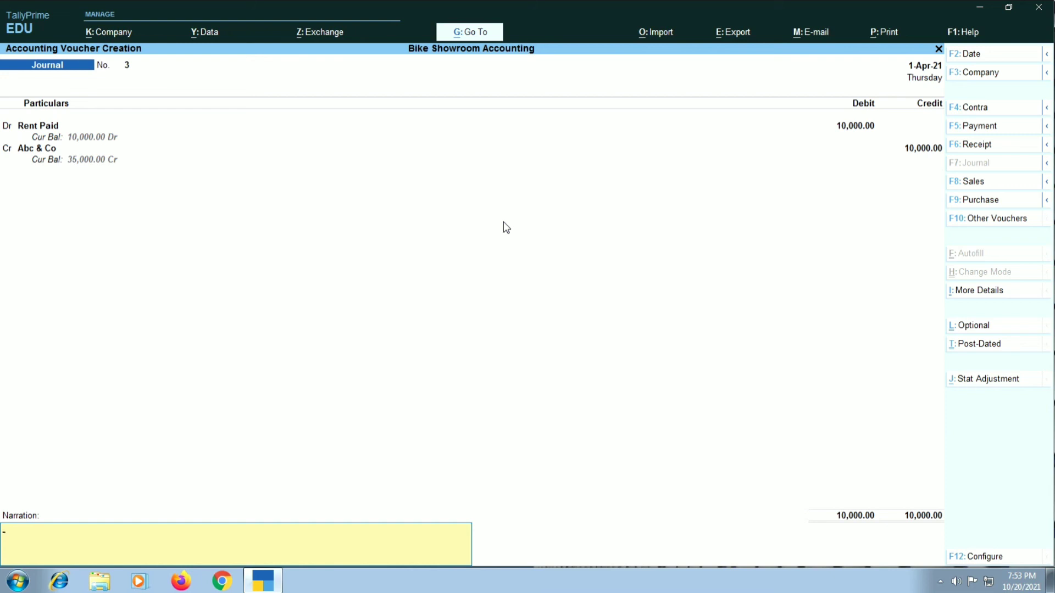
key("Return")
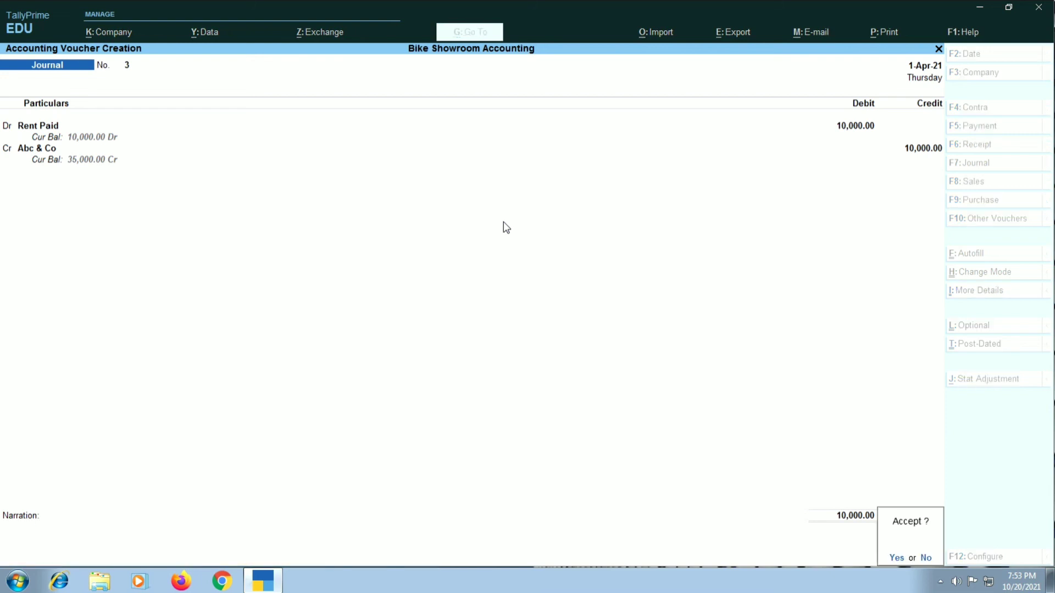
key("Return")
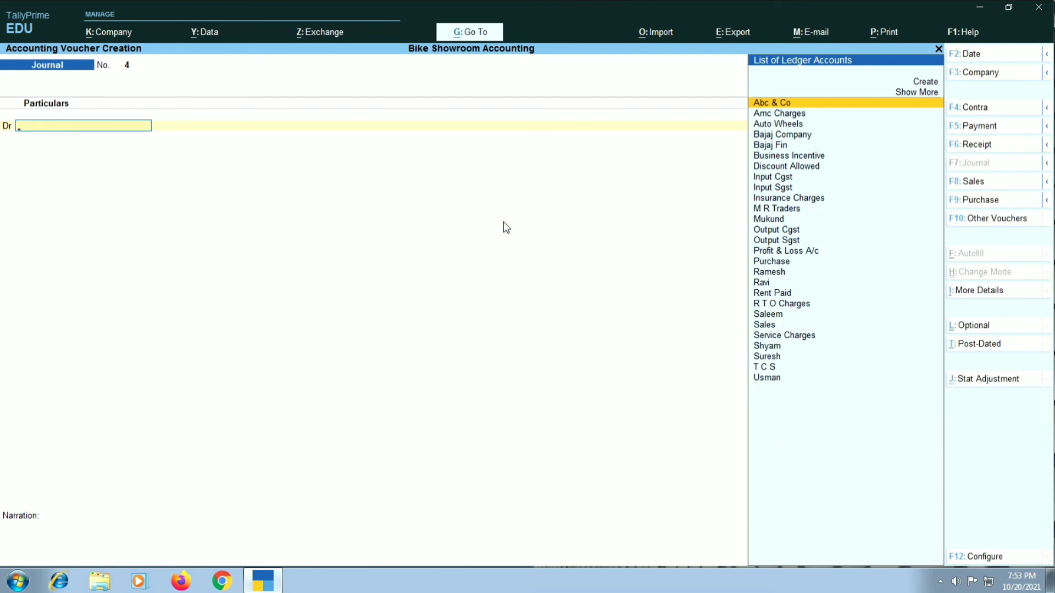
Step: View the blank Sales voucher entry form, followed by the Purchase one
left_click(973, 182)
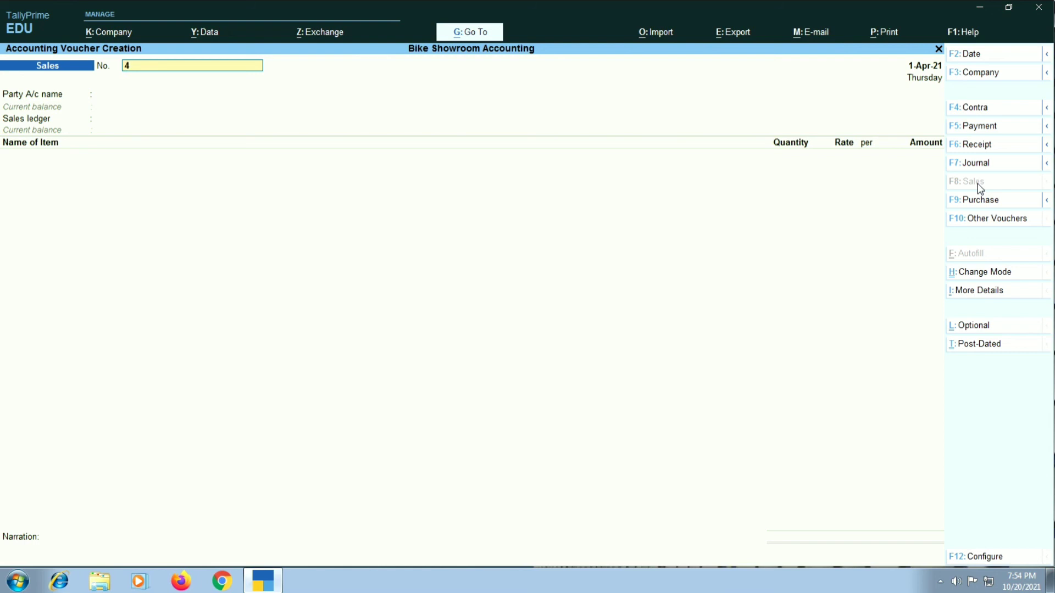
key("F9")
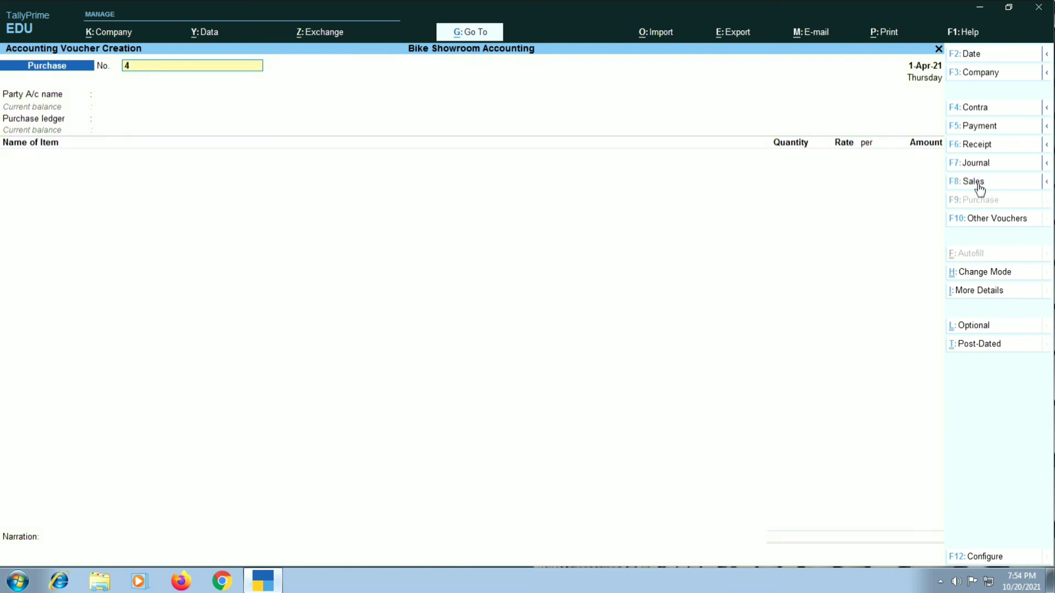